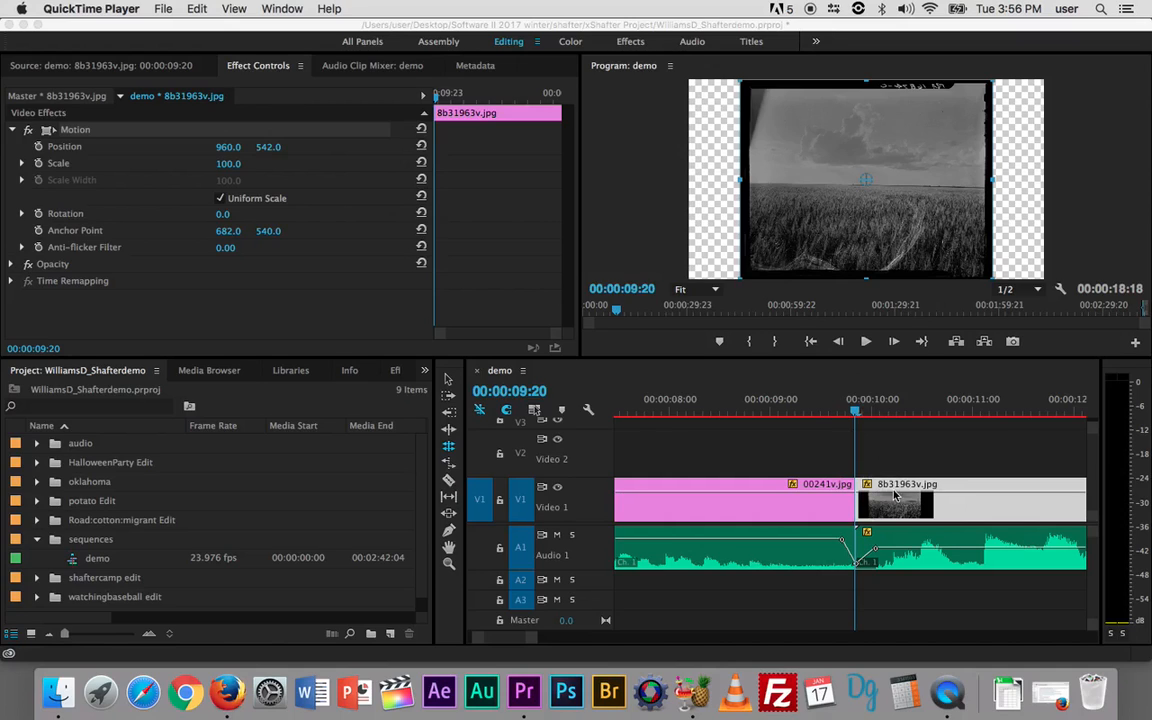
Step: Zoom the timeline out to show the whole sequence and scrub the playhead to the wheat-field photo
left_click(851, 444)
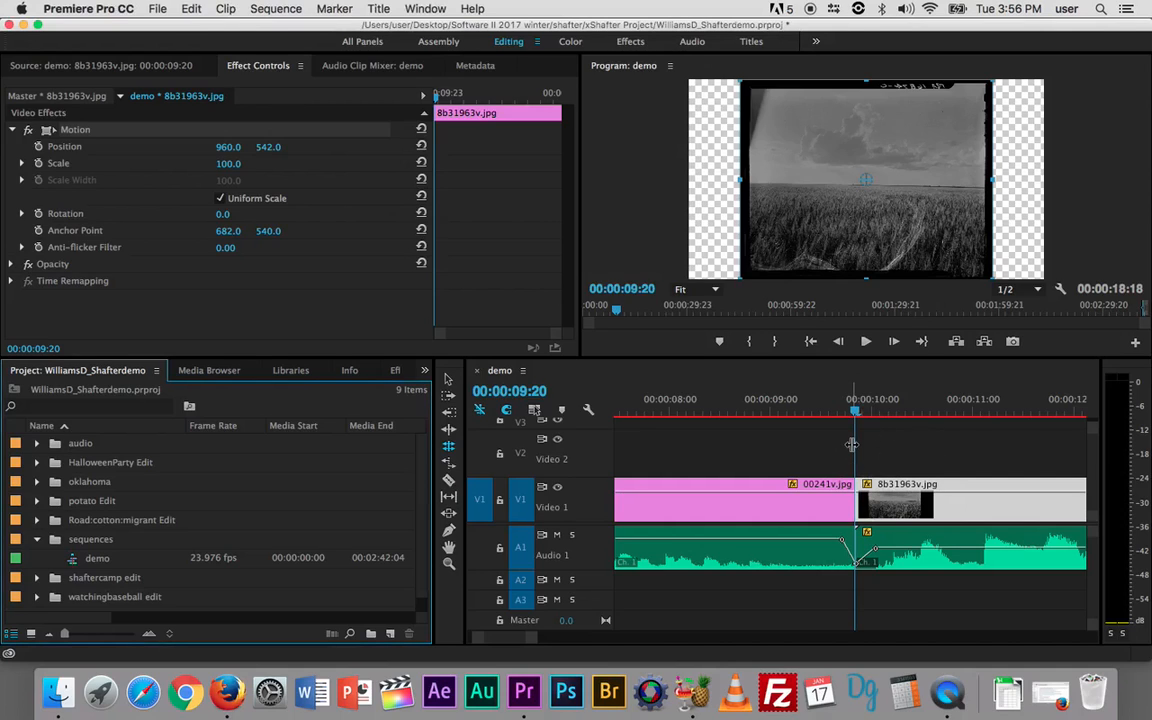
key("minus")
key("minus")
key("minus")
key("minus")
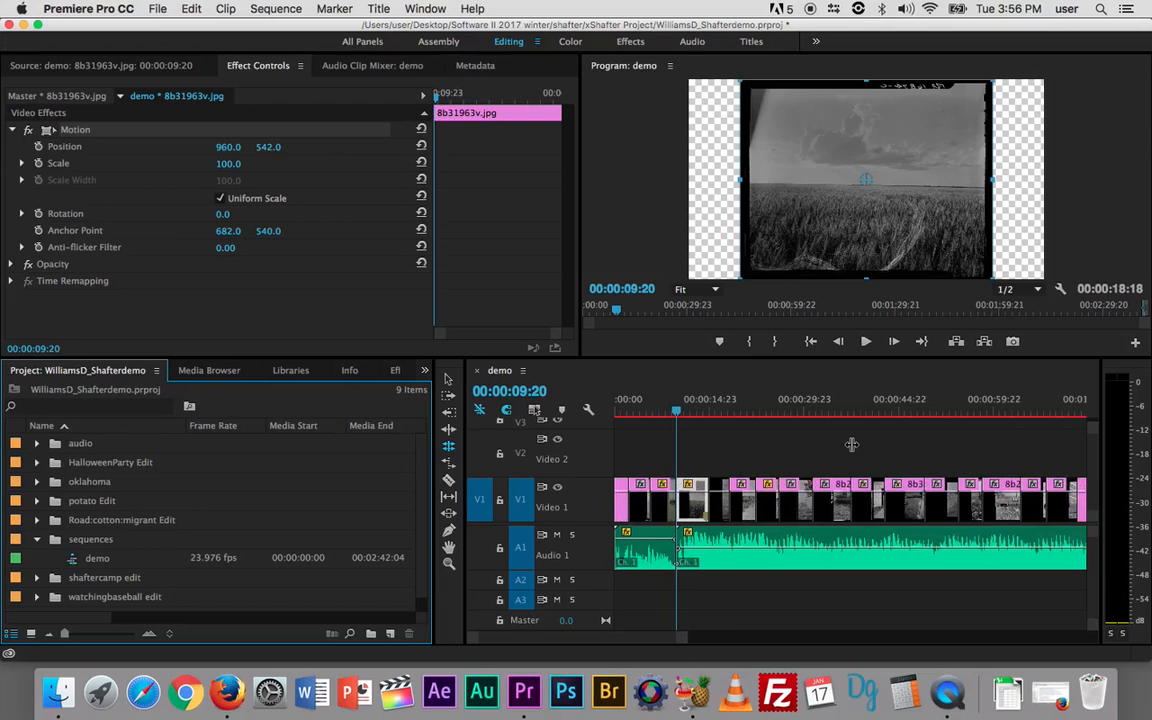
mouse_move(676, 411)
left_mouse_down()
mouse_move(609, 407)
mouse_move(679, 423)
left_mouse_up()
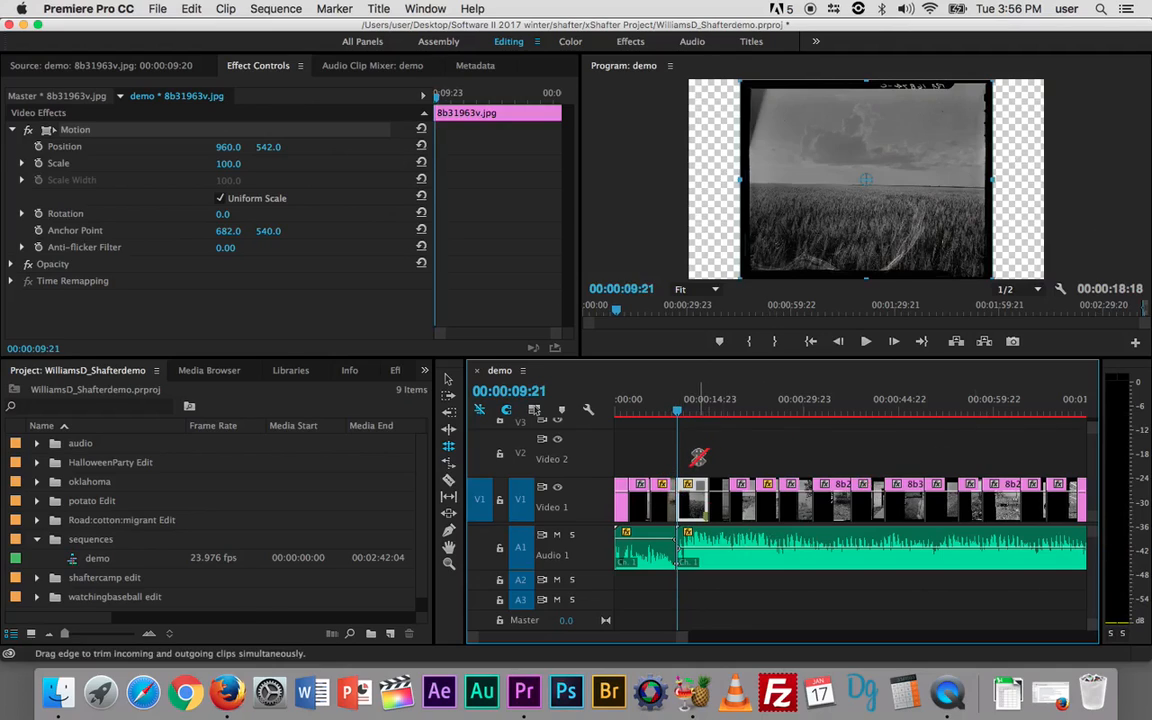
Step: Create a new default still title named 'Shafter'
left_click(380, 9)
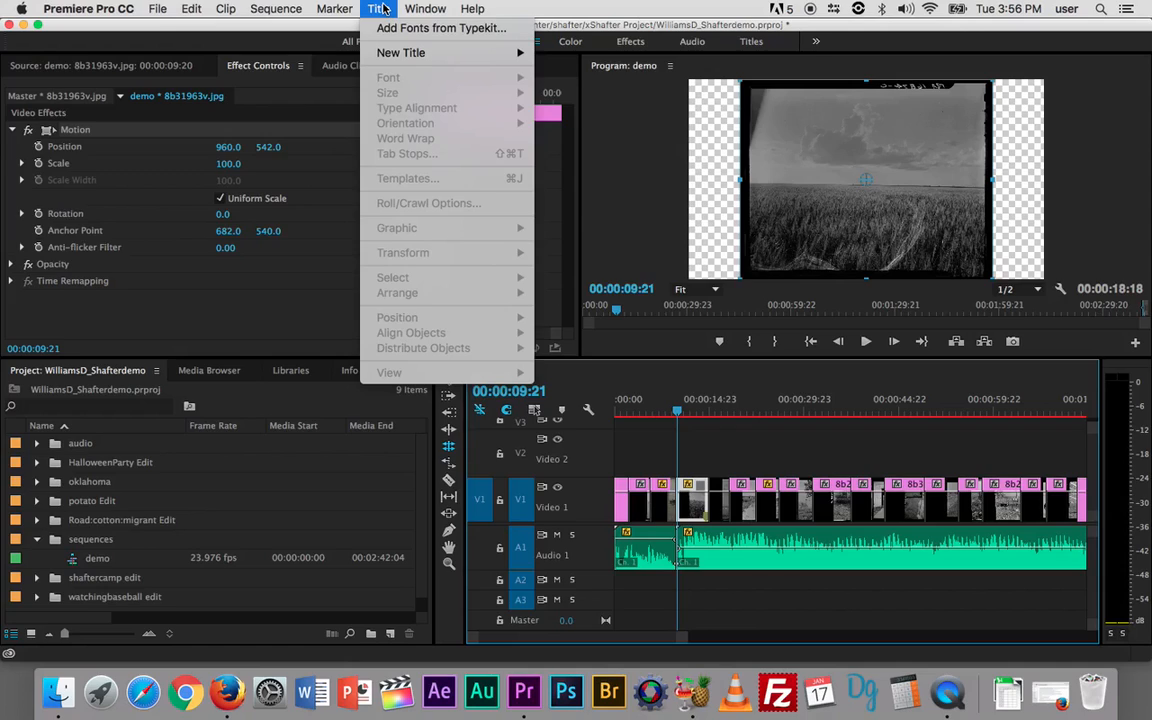
mouse_move(393, 55)
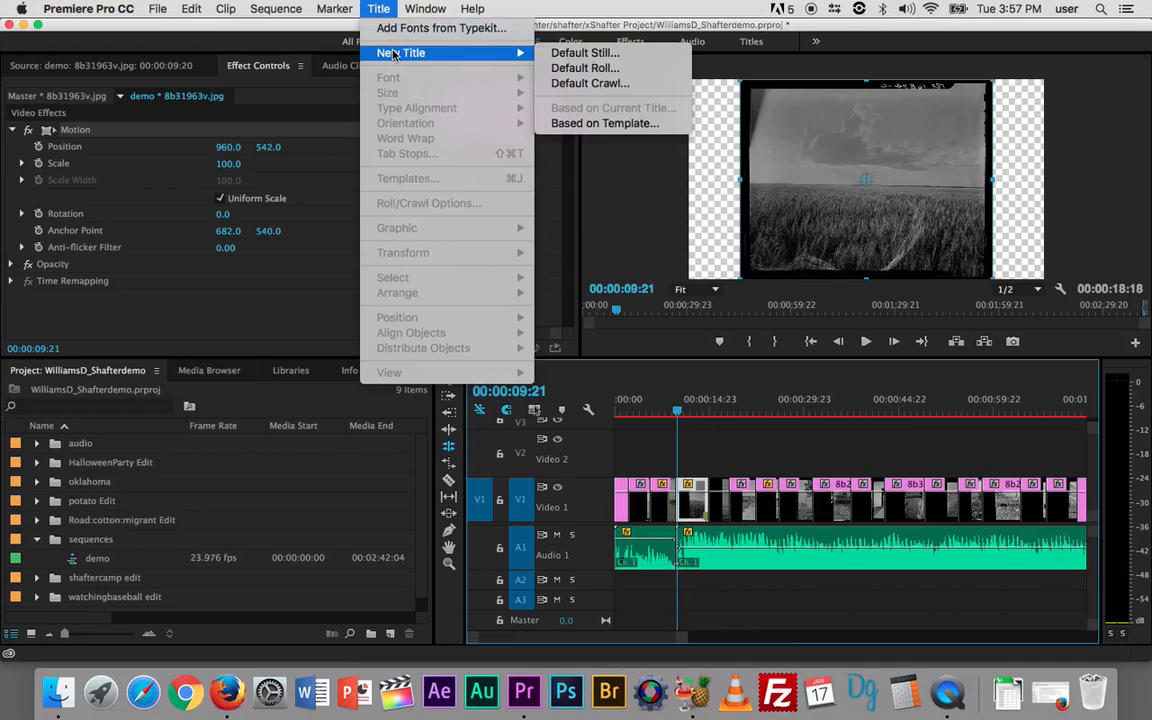
left_click(613, 63)
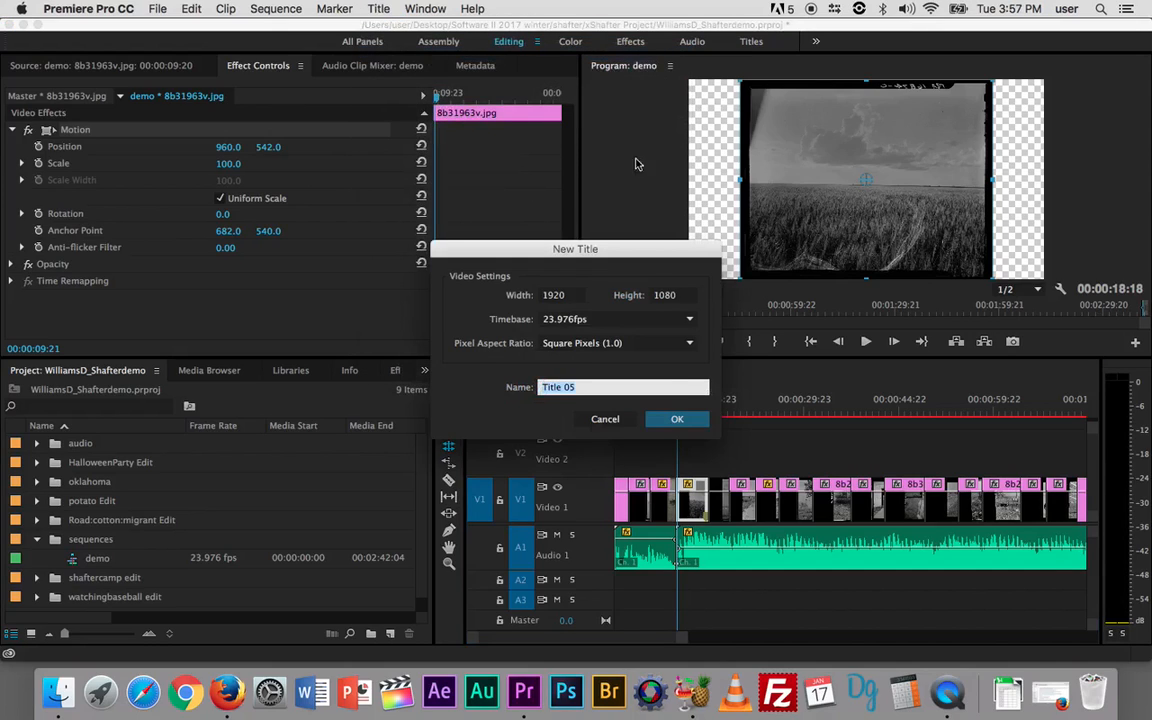
type("Shafter")
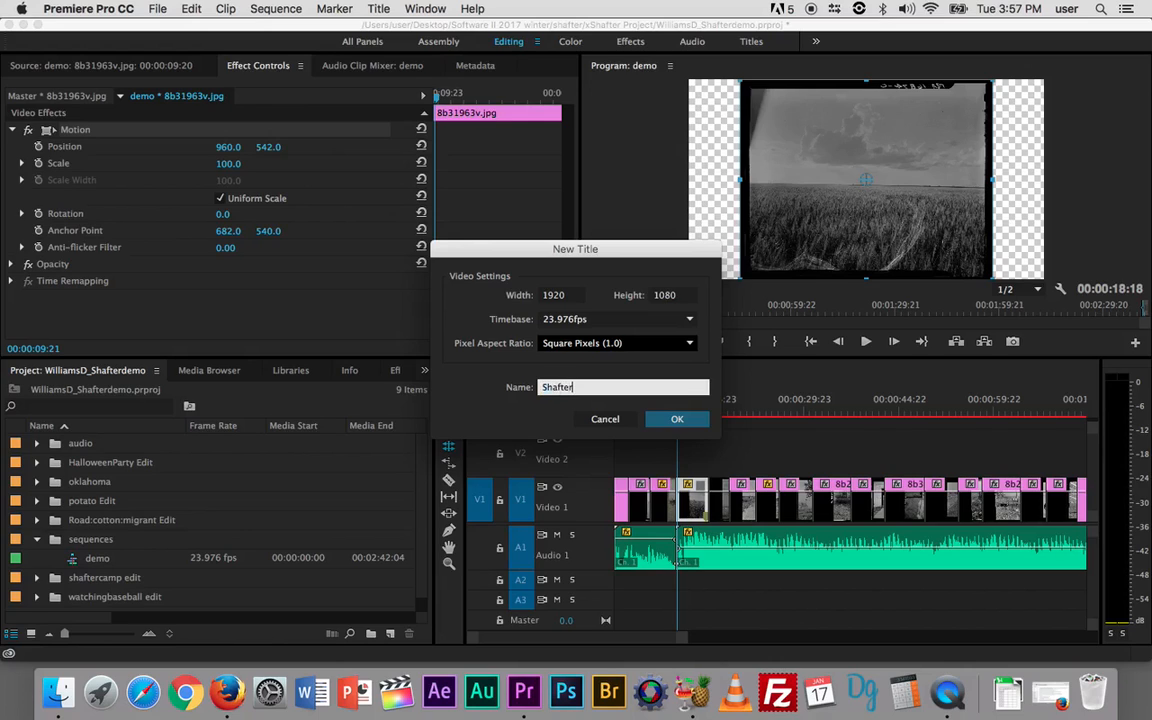
left_click(675, 419)
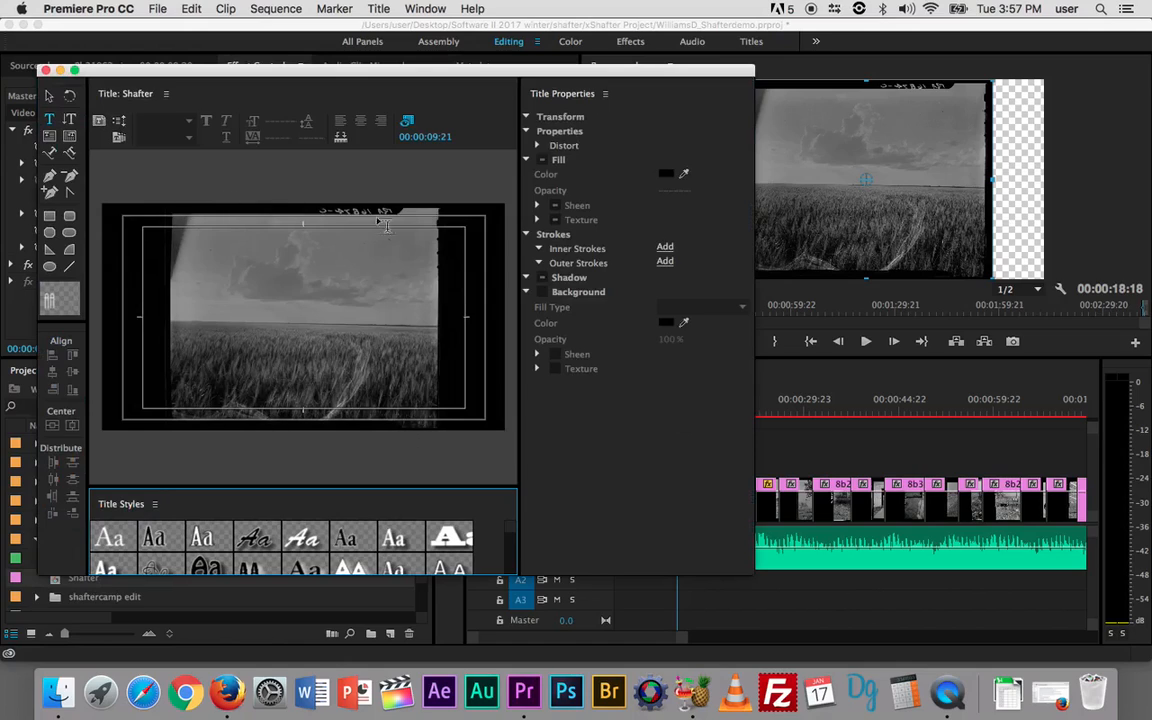
Step: Add the text 'Shafter' to the title frame with the Type tool
left_click(49, 122)
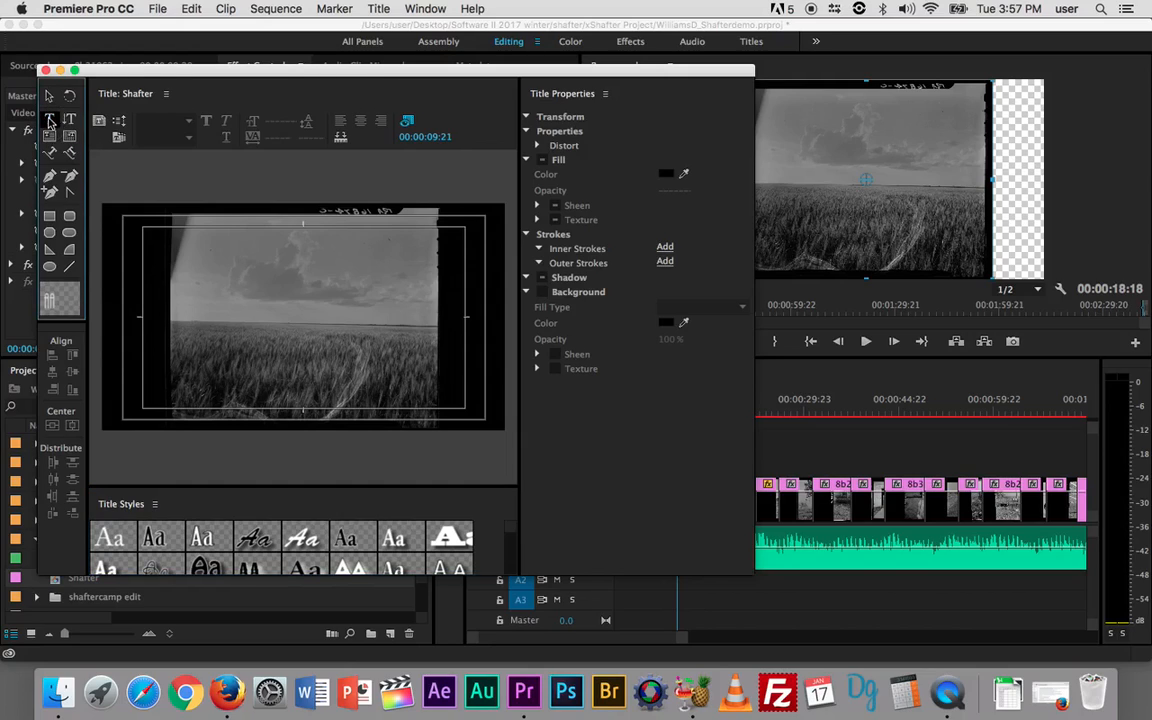
left_click(226, 258)
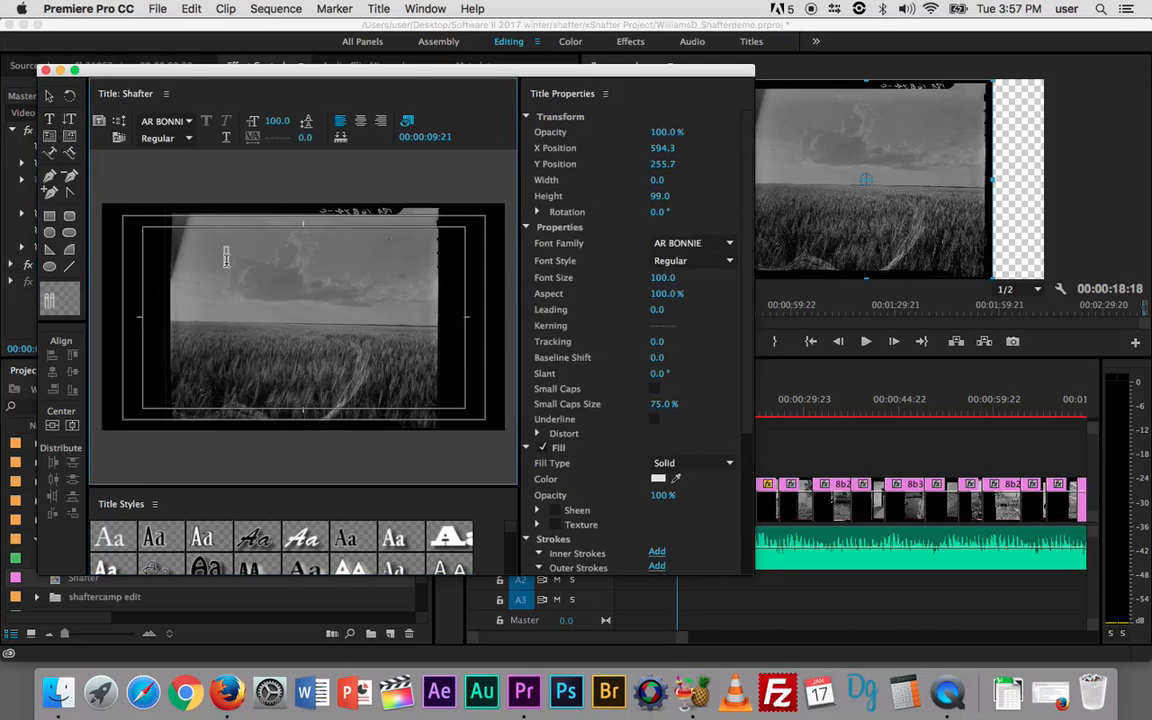
type("Sha")
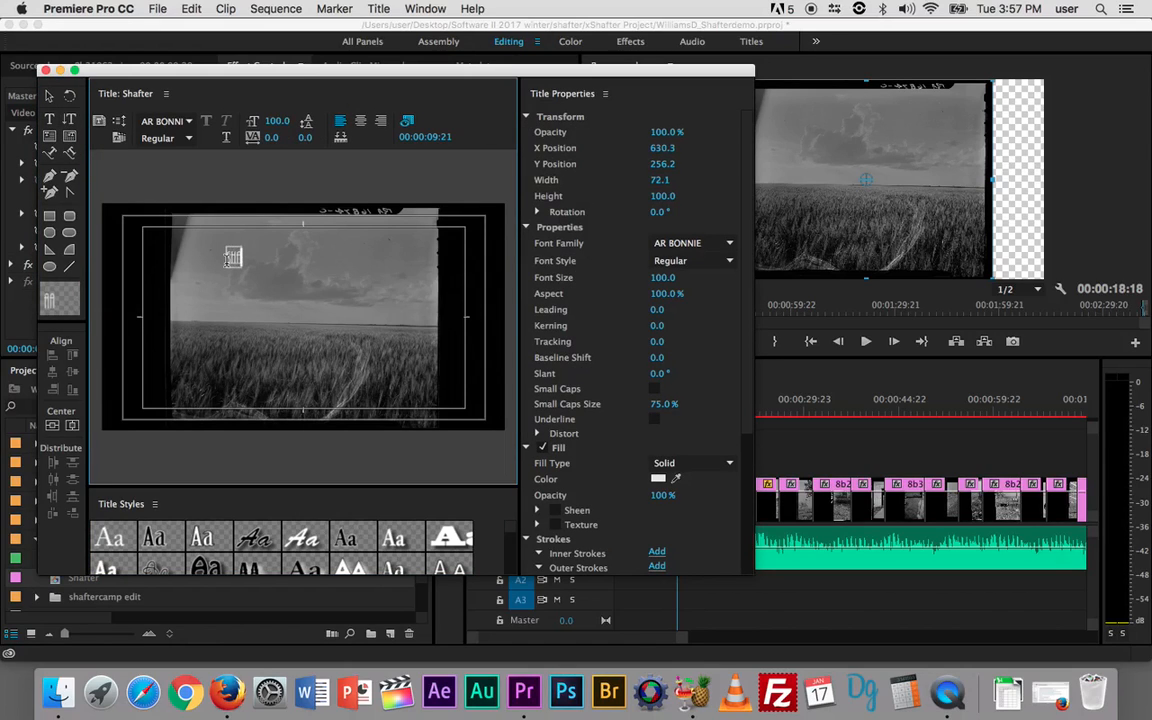
type("fter")
Step: Set the Shafter text's font size to 225
left_click_drag(228, 260, 268, 263)
left_click(274, 121)
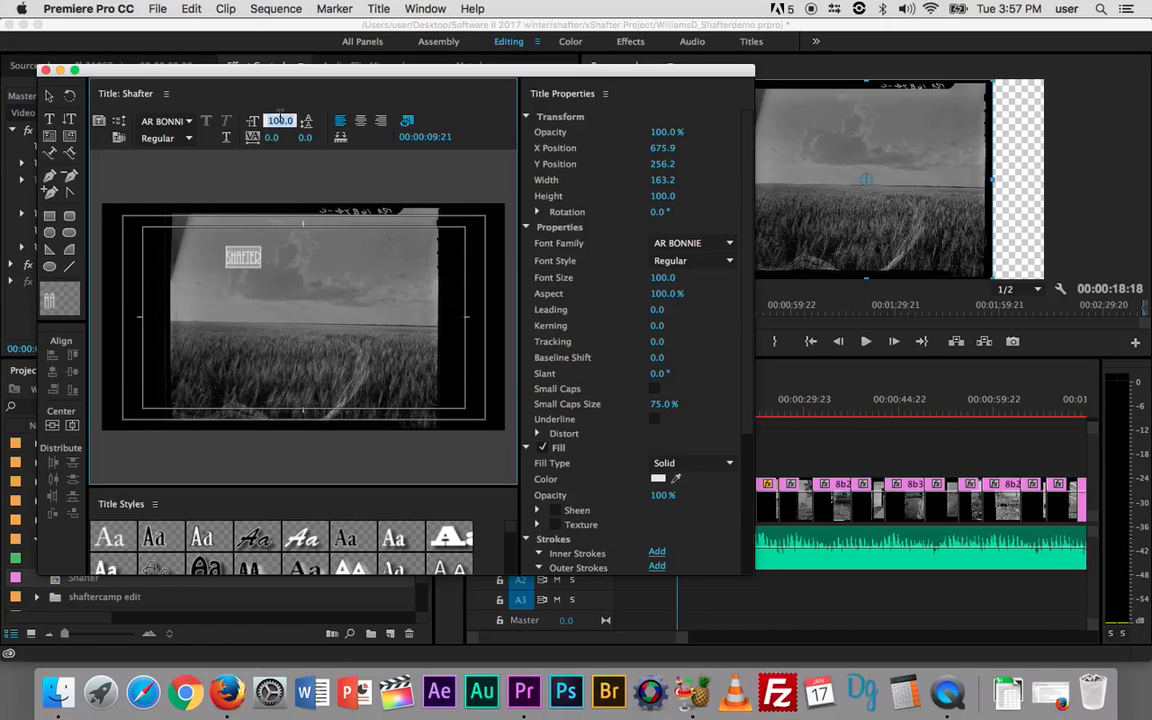
type("225")
key("Return")
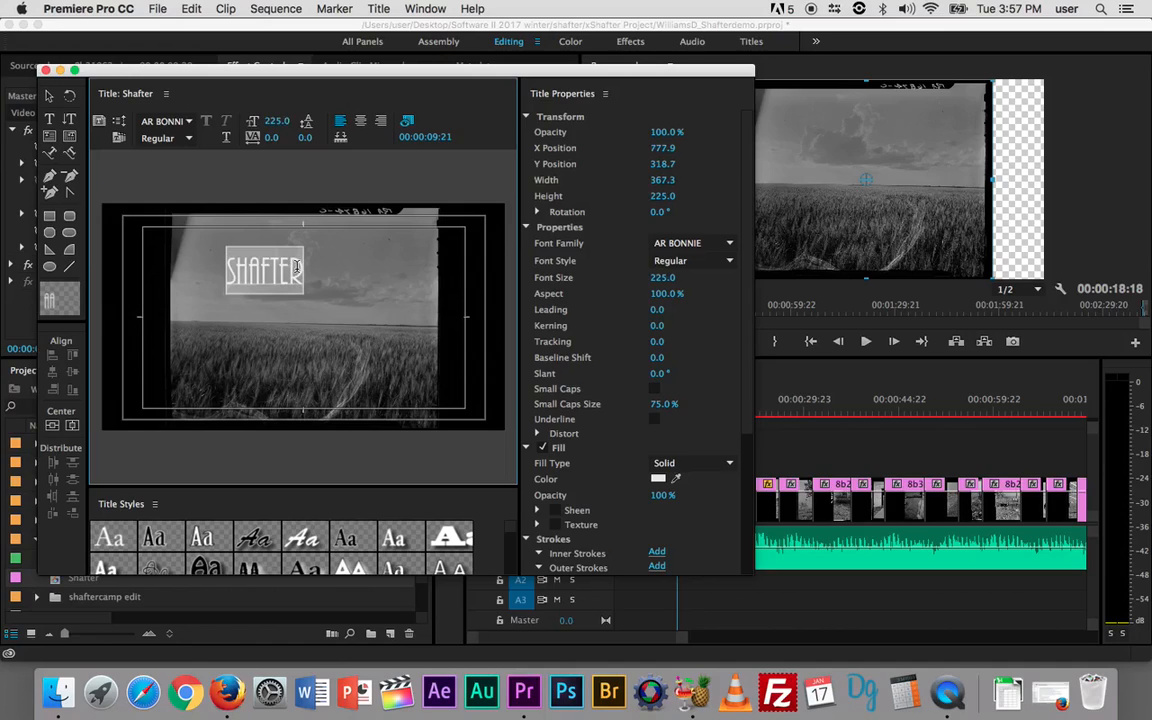
left_click_drag(300, 269, 211, 270)
Step: Change the title's font family to Open Sans
left_click(165, 120)
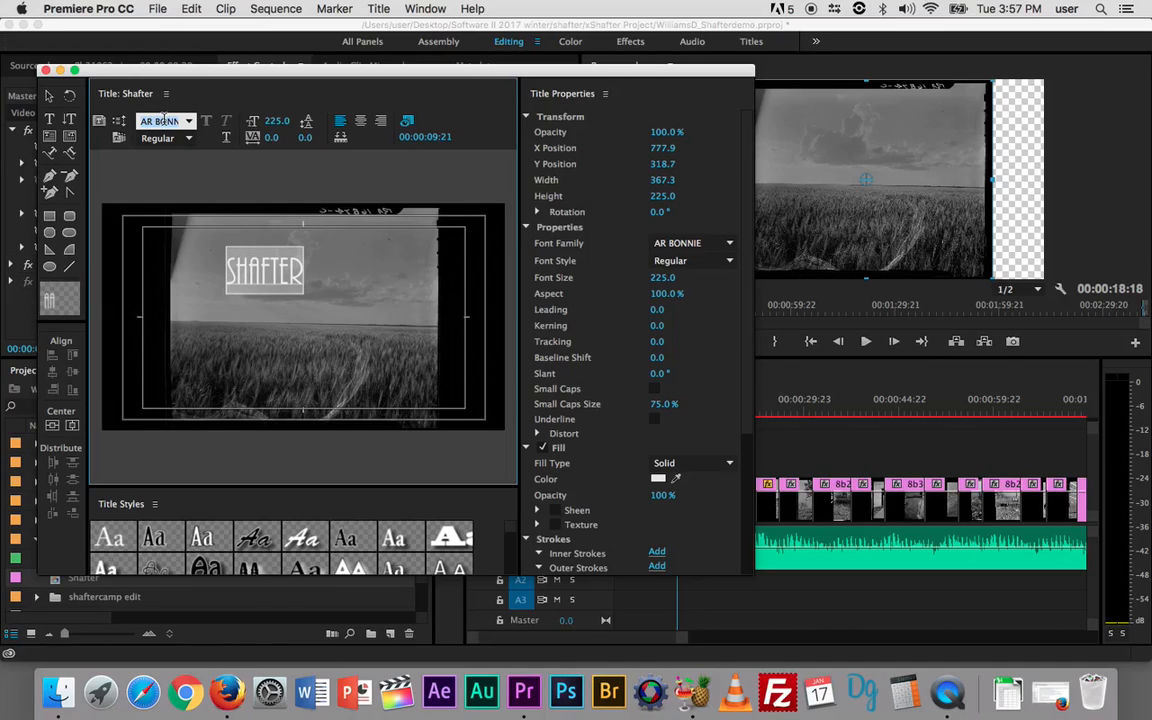
type("Open Sans")
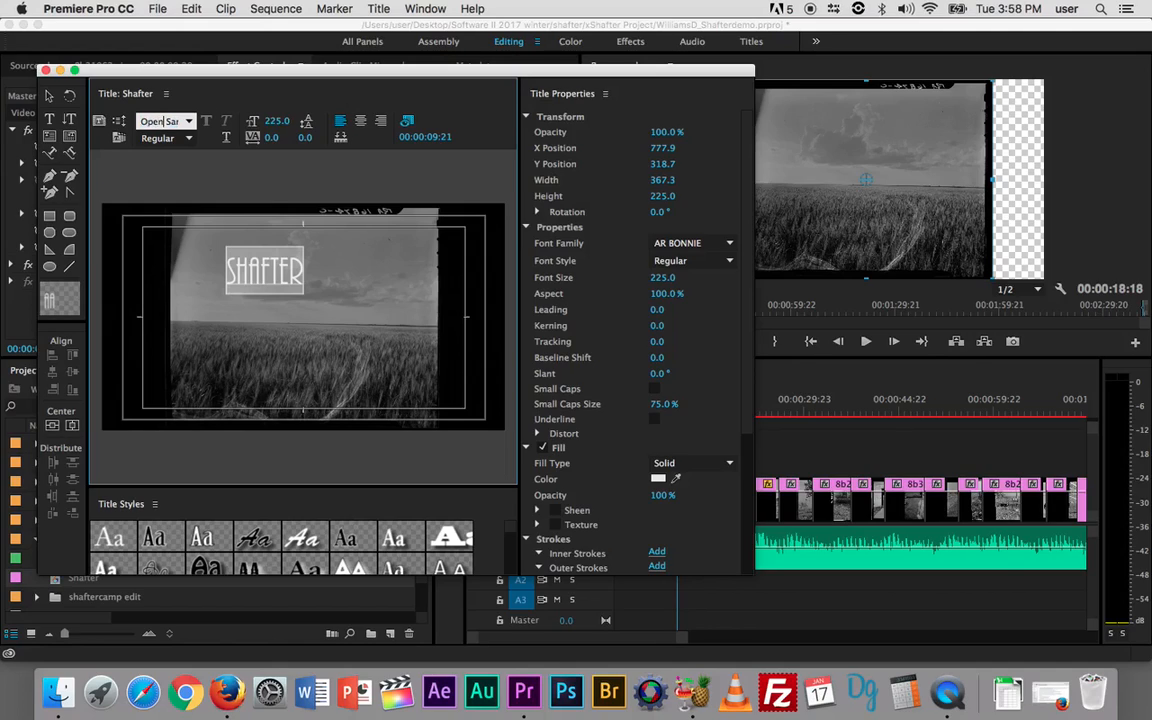
key("Return")
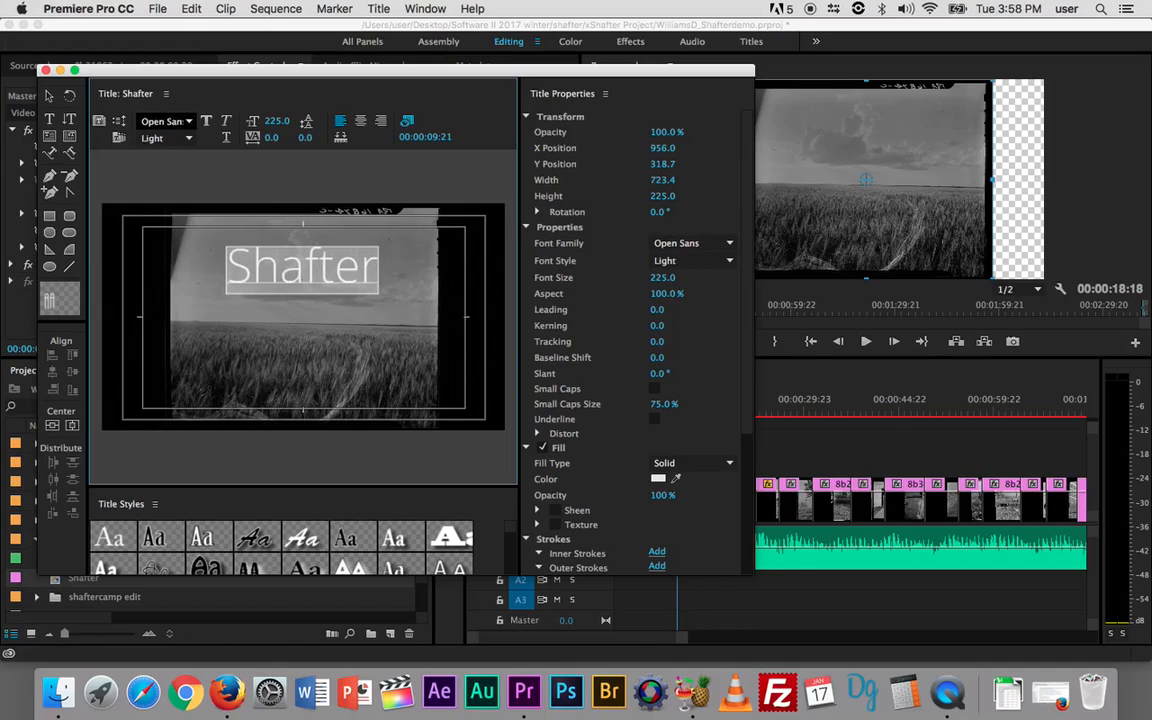
Step: Move the Shafter text slightly lower on the frame, then reselect the whole word
left_click(48, 95)
left_click(305, 323)
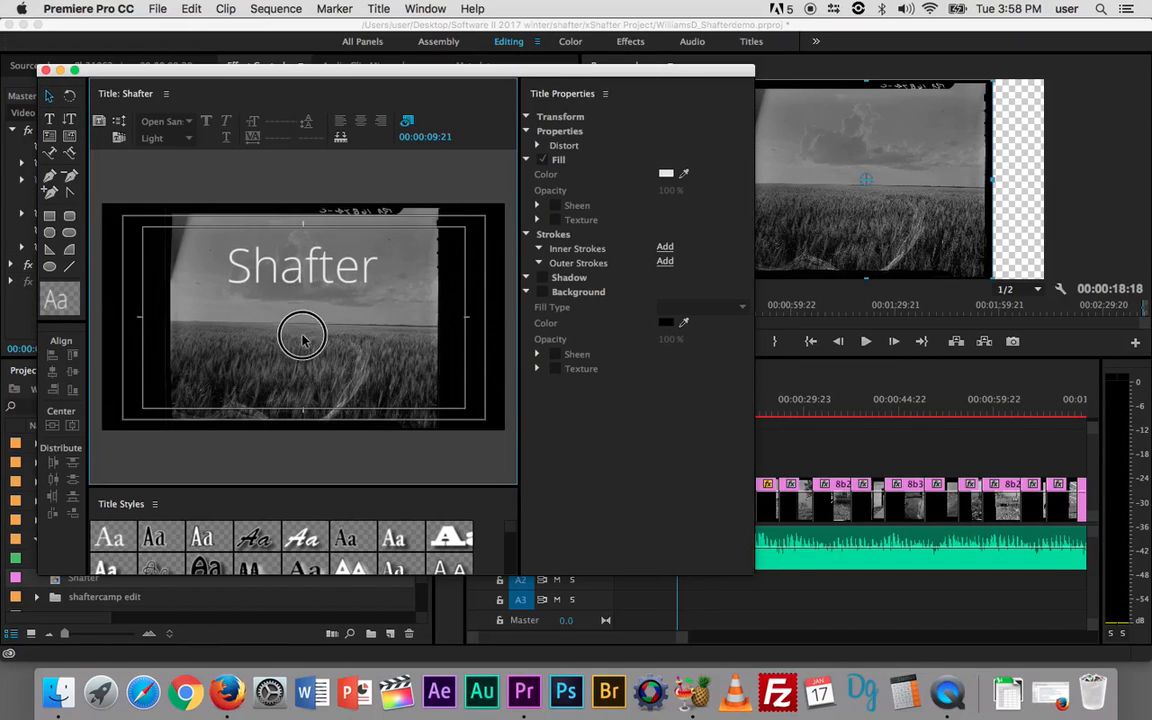
left_click_drag(301, 292, 301, 300)
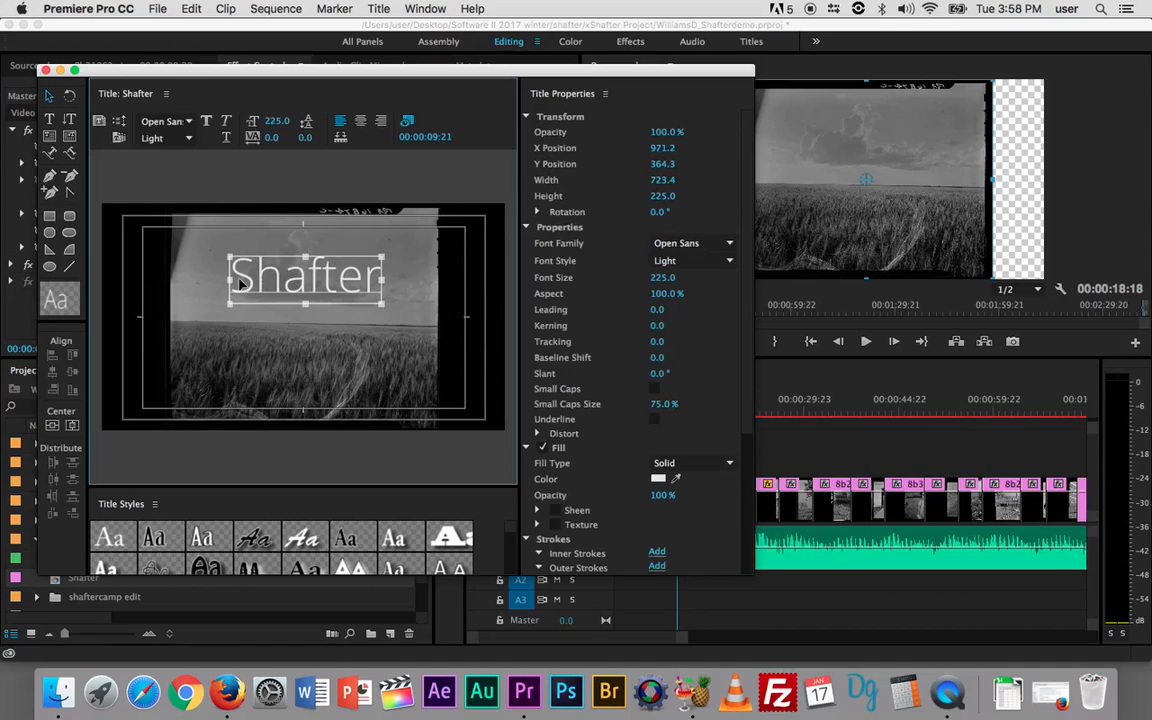
left_click(48, 118)
left_click(306, 276)
left_click_drag(377, 273, 234, 285)
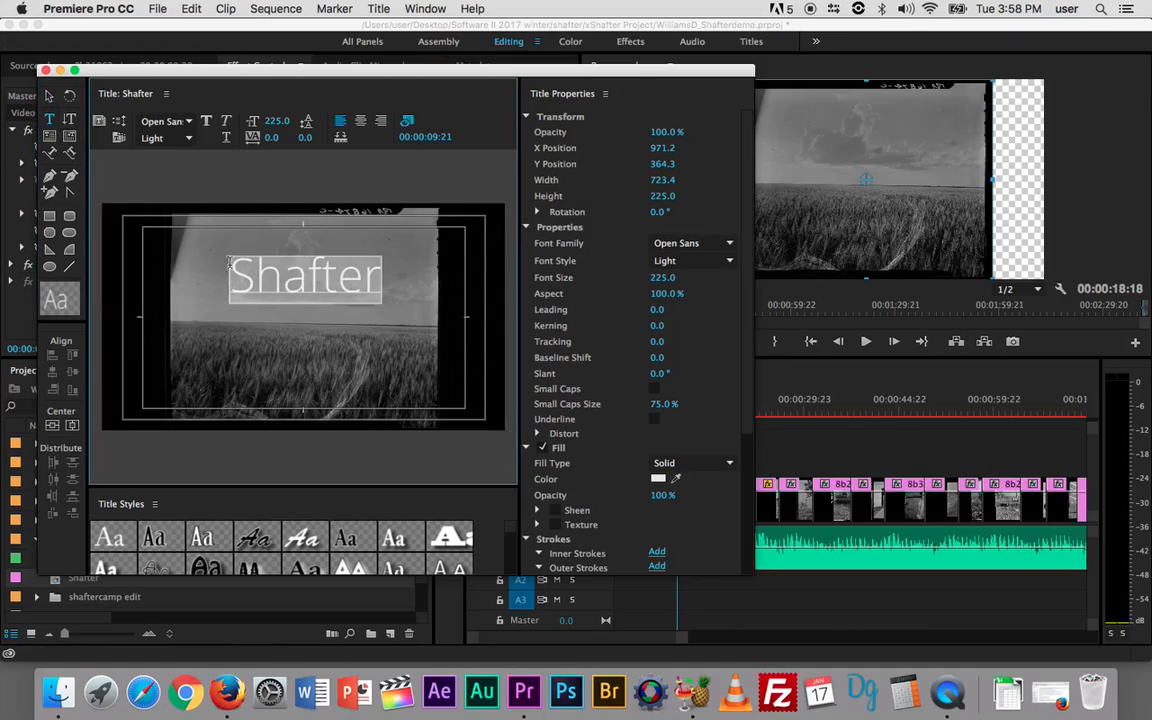
Step: Try the Regular, Semibold and Light font styles, settling on Open Sans Regular
left_click(732, 261)
left_click(728, 412)
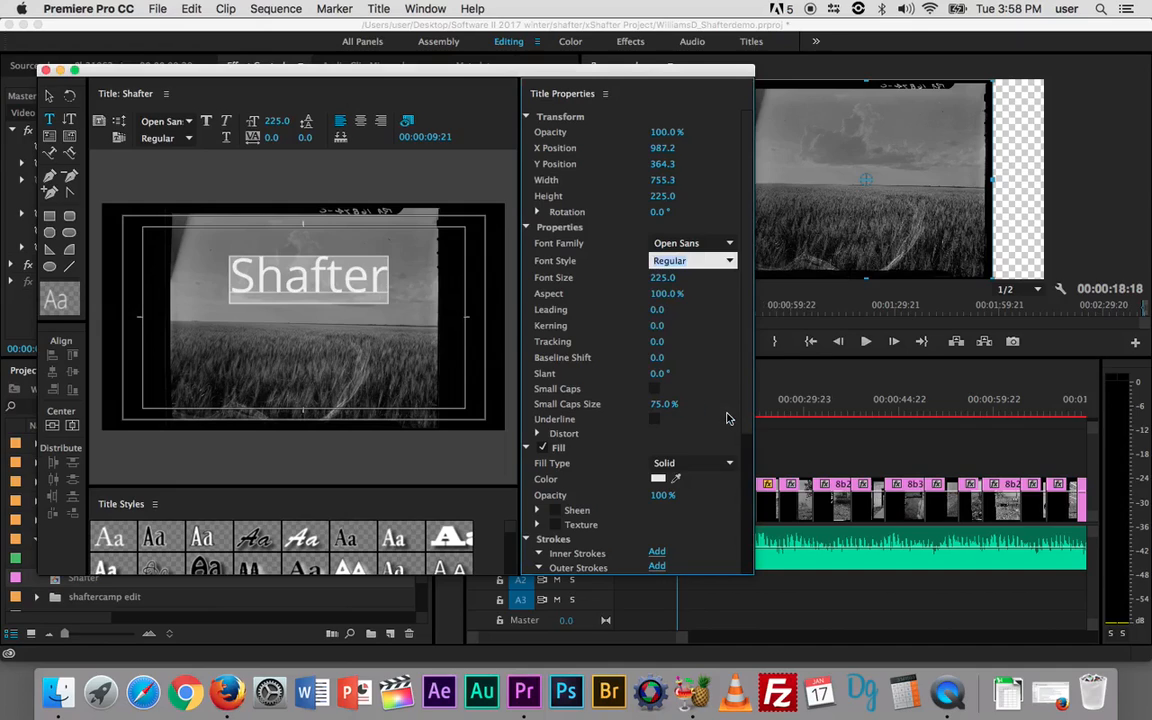
left_click(729, 261)
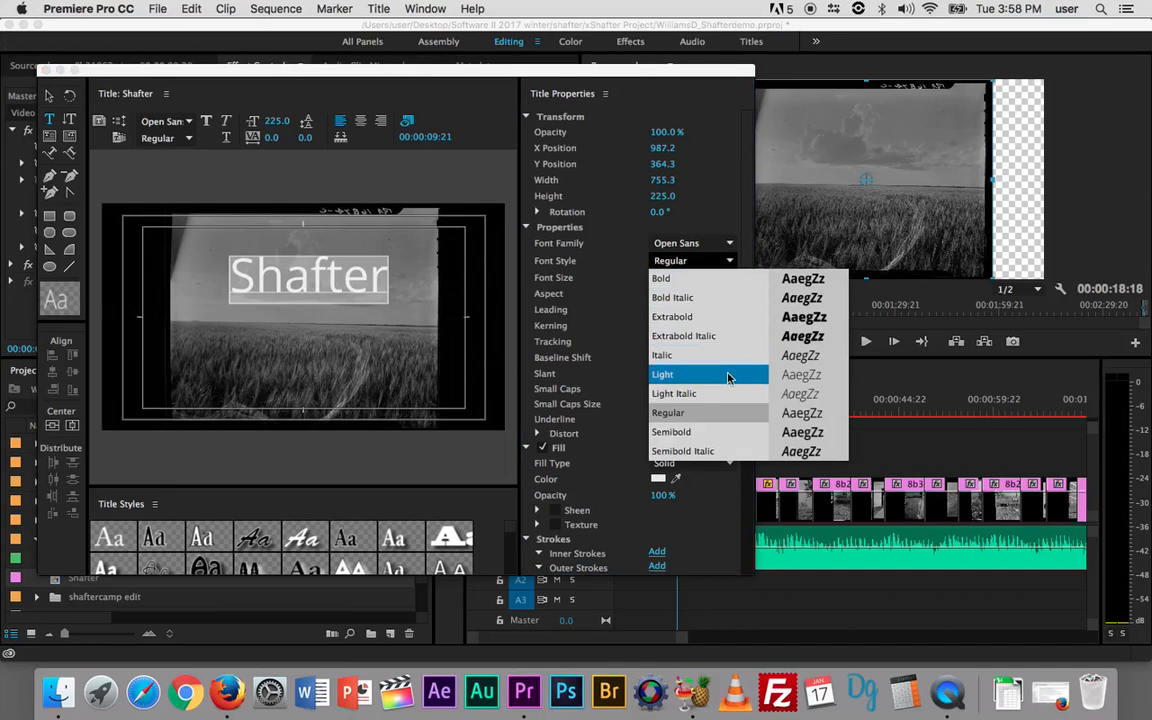
left_click(726, 432)
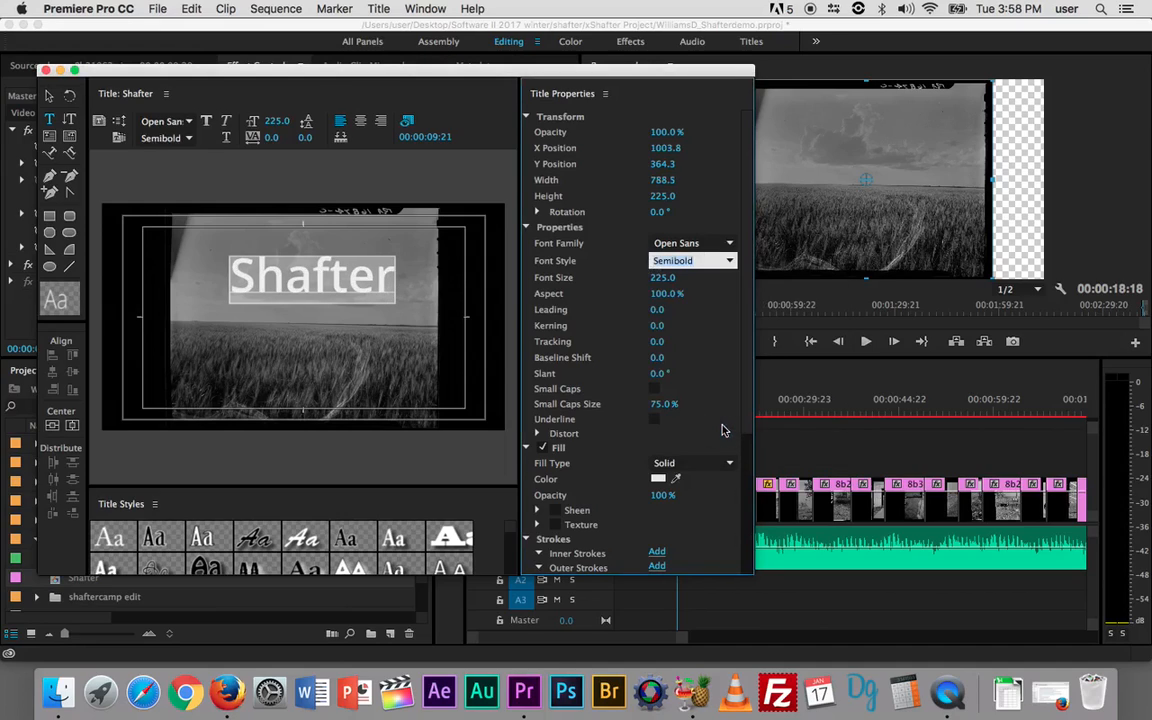
left_click(726, 260)
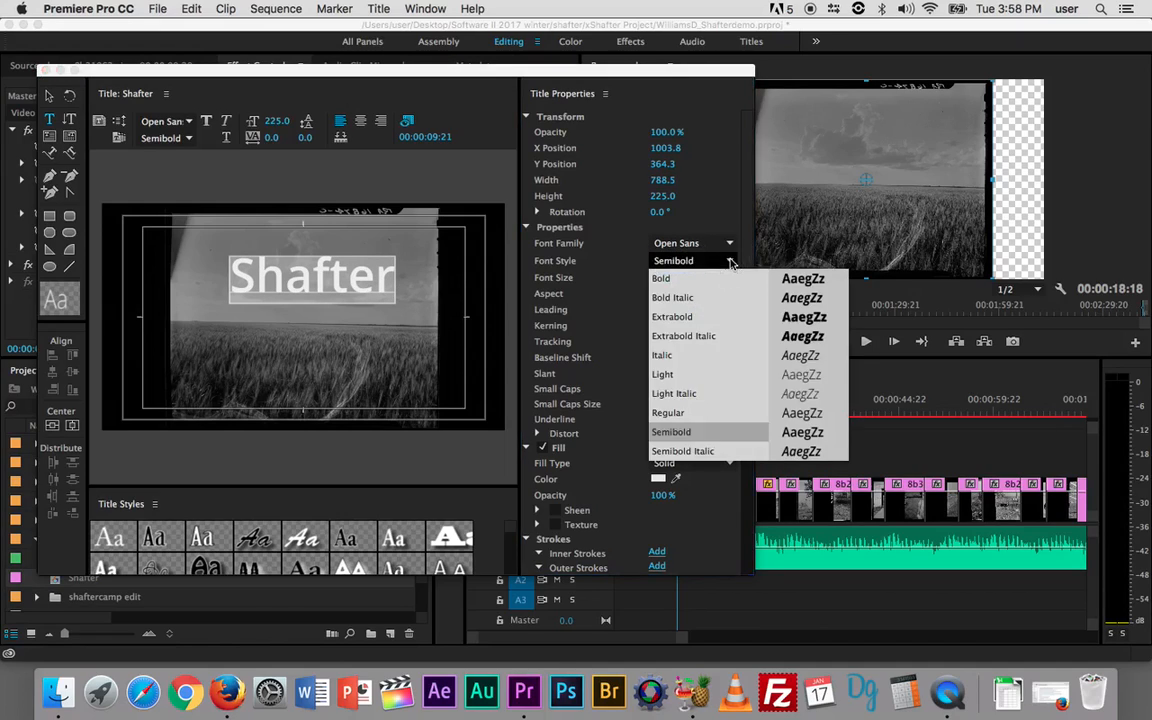
left_click(711, 374)
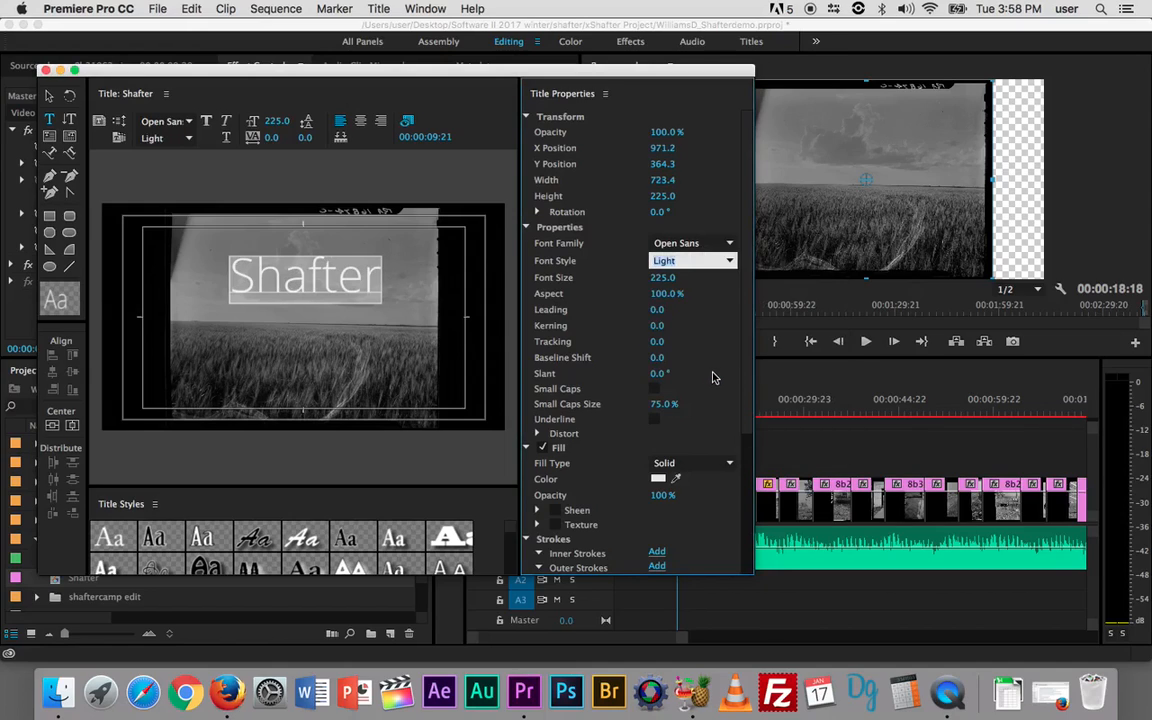
left_click(730, 260)
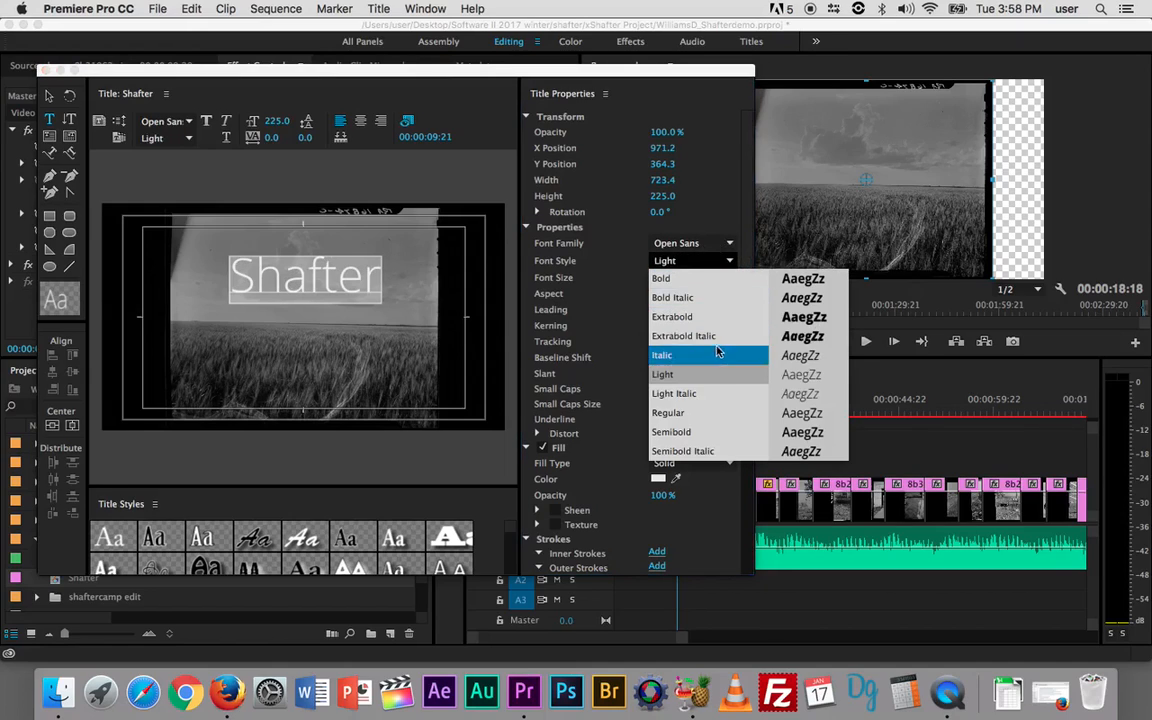
left_click(738, 412)
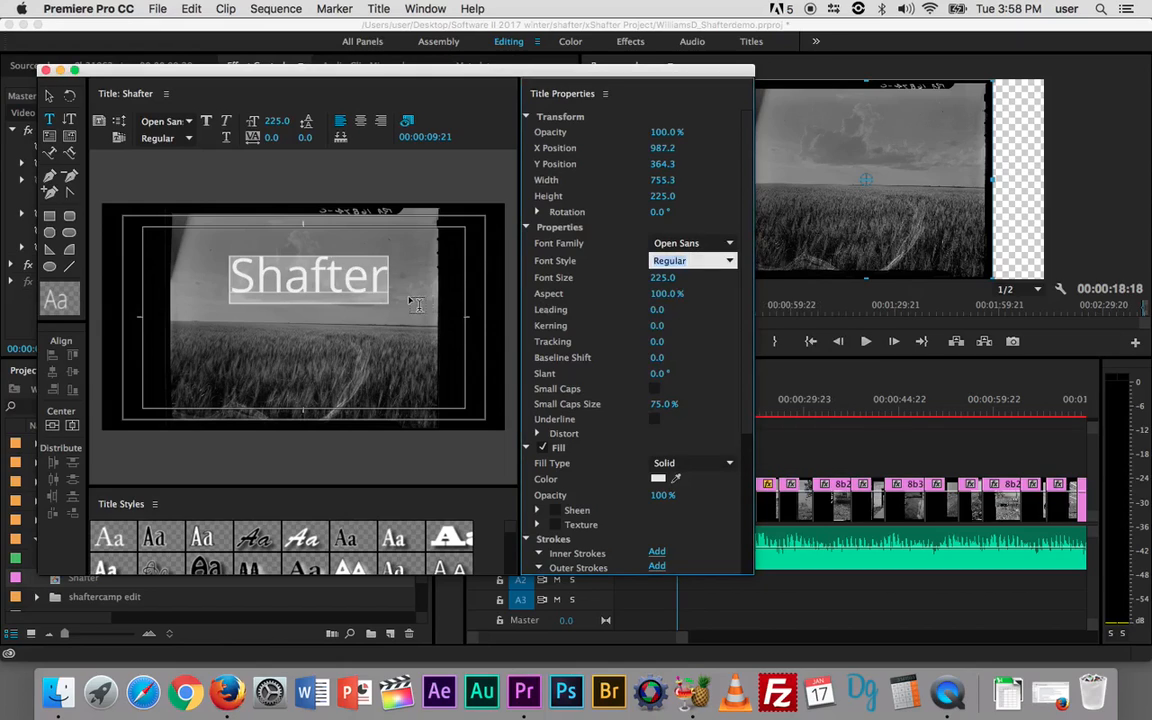
left_click(318, 285)
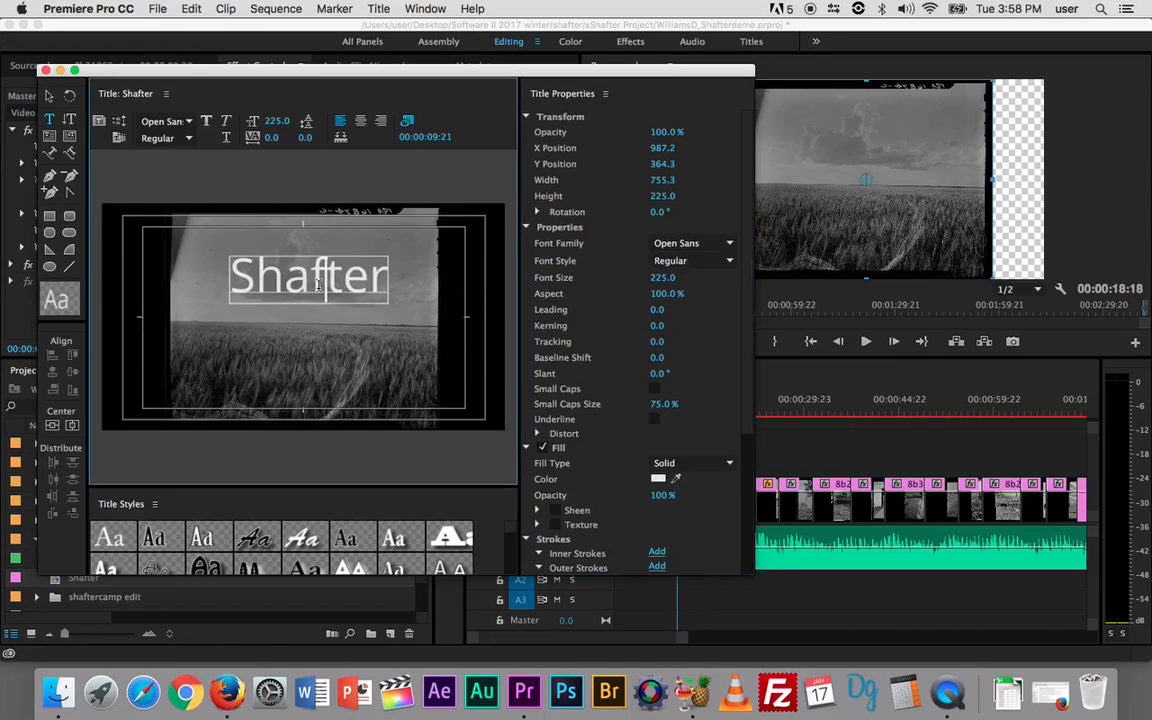
left_click_drag(241, 278, 388, 278)
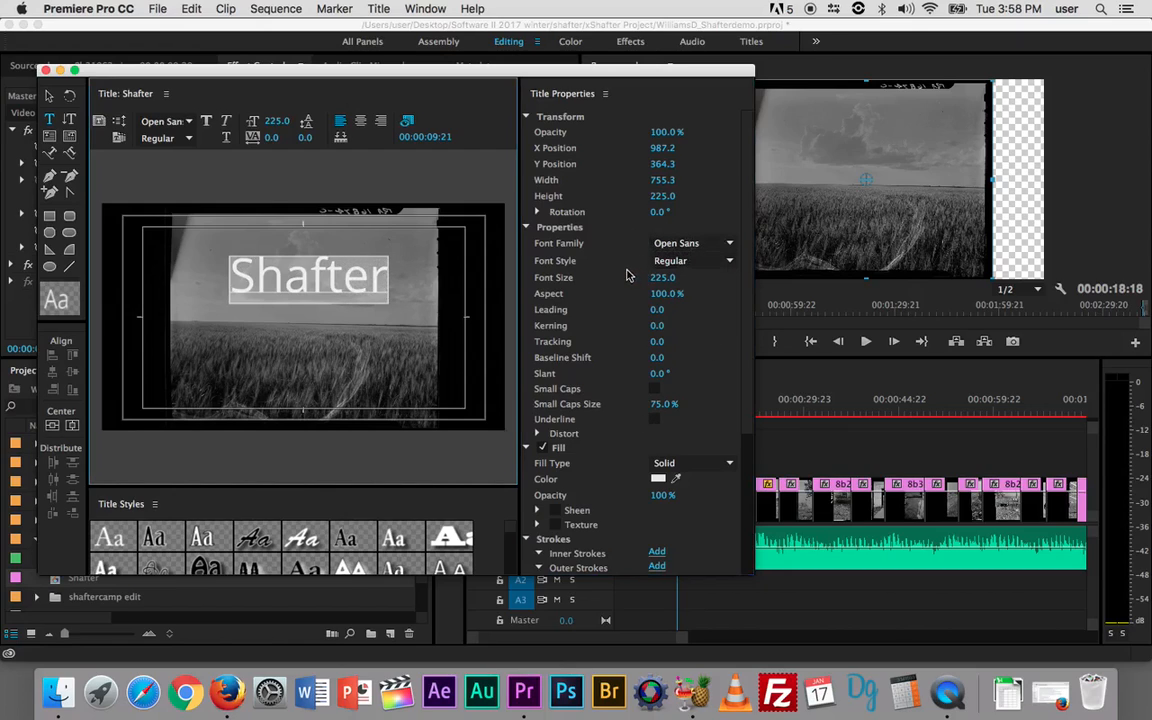
Step: Fill the Shafter text with a darker grey, then sample a grey from the photo
scroll(706, 323, "down", 2)
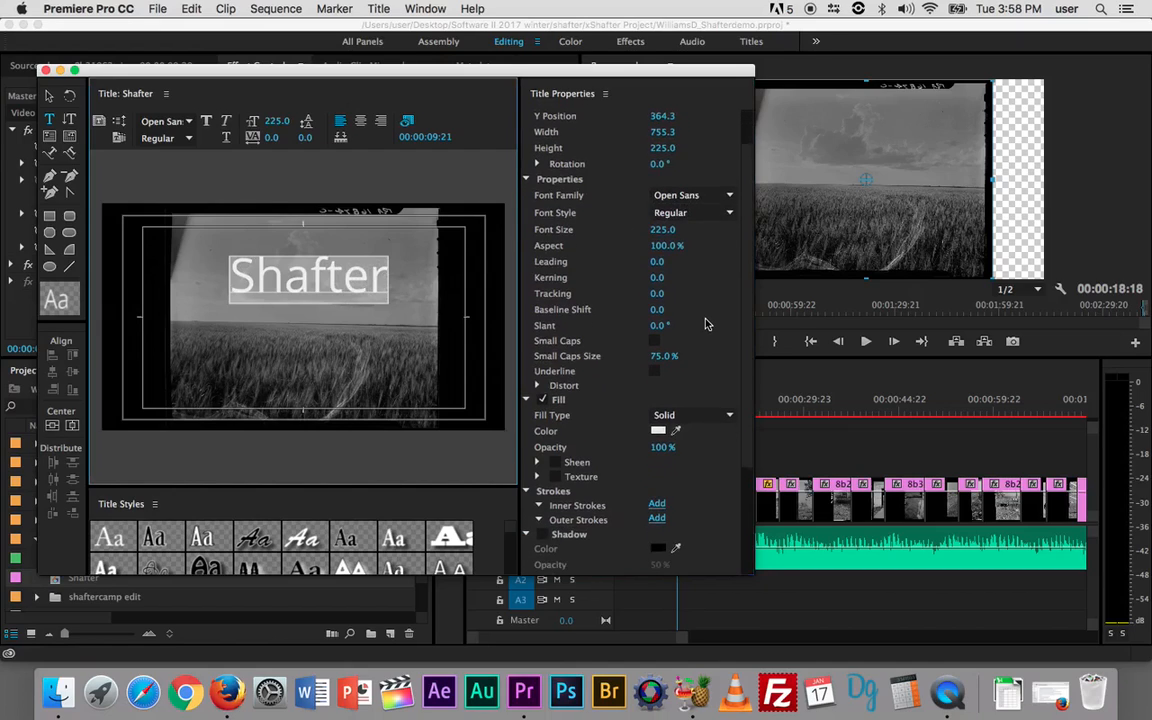
scroll(706, 323, "down", 6)
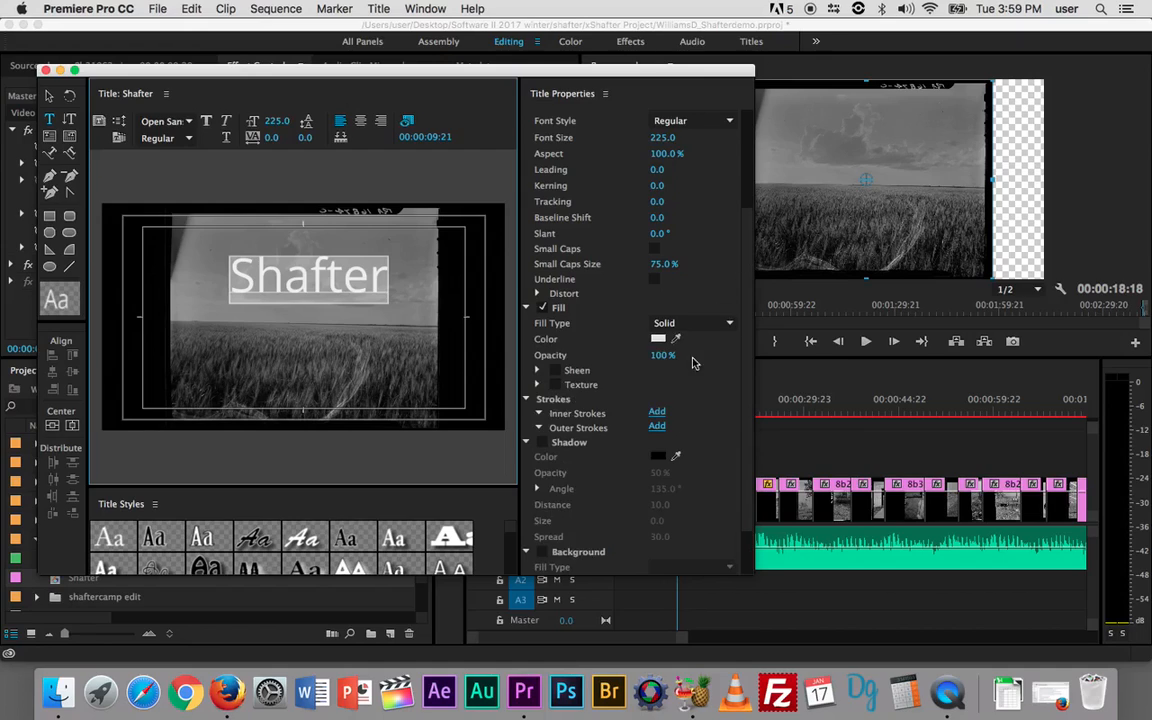
left_click(658, 341)
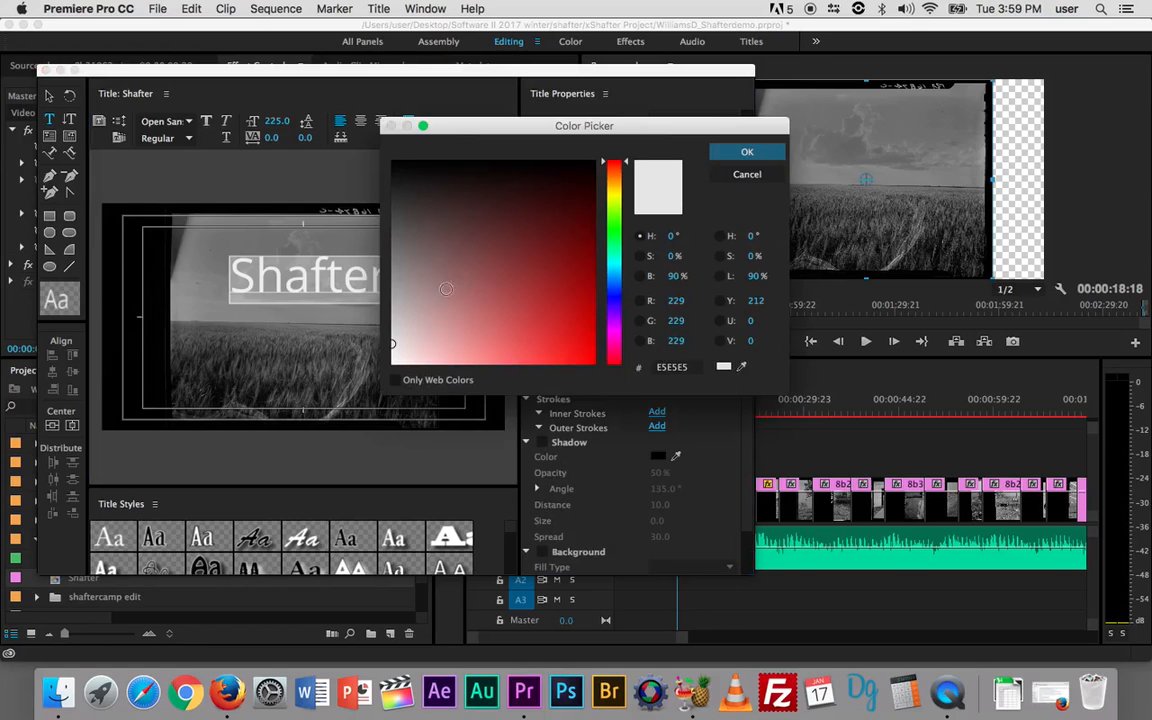
left_click(395, 284)
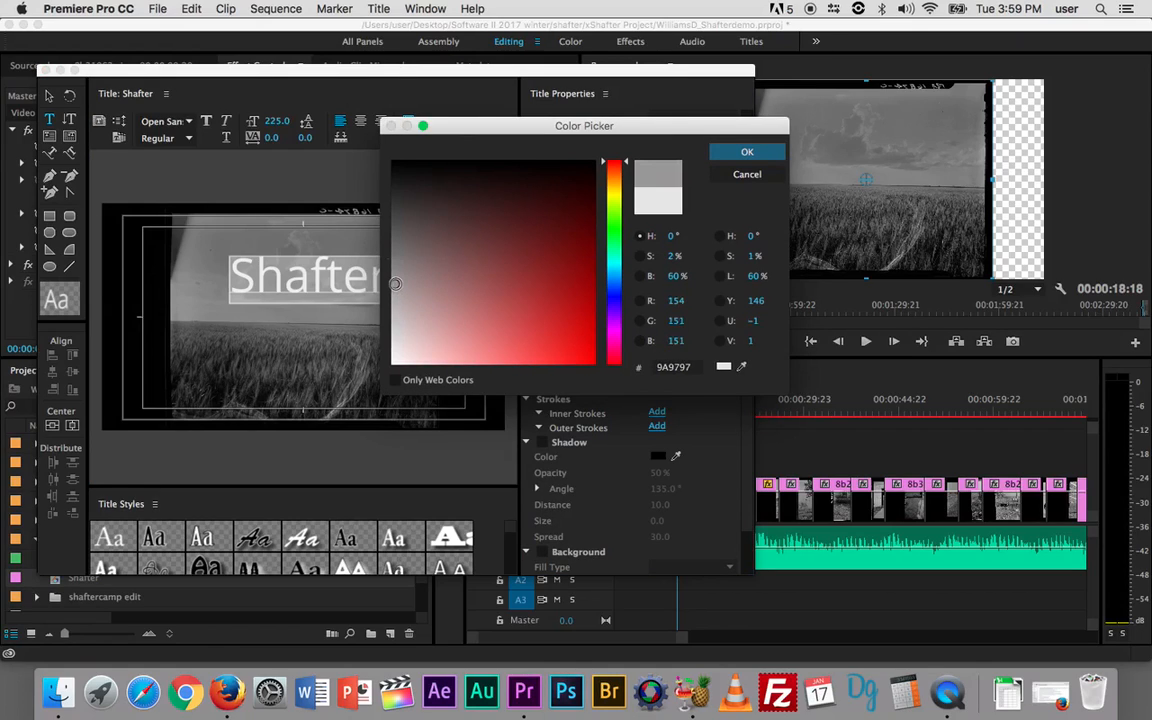
left_click(398, 245)
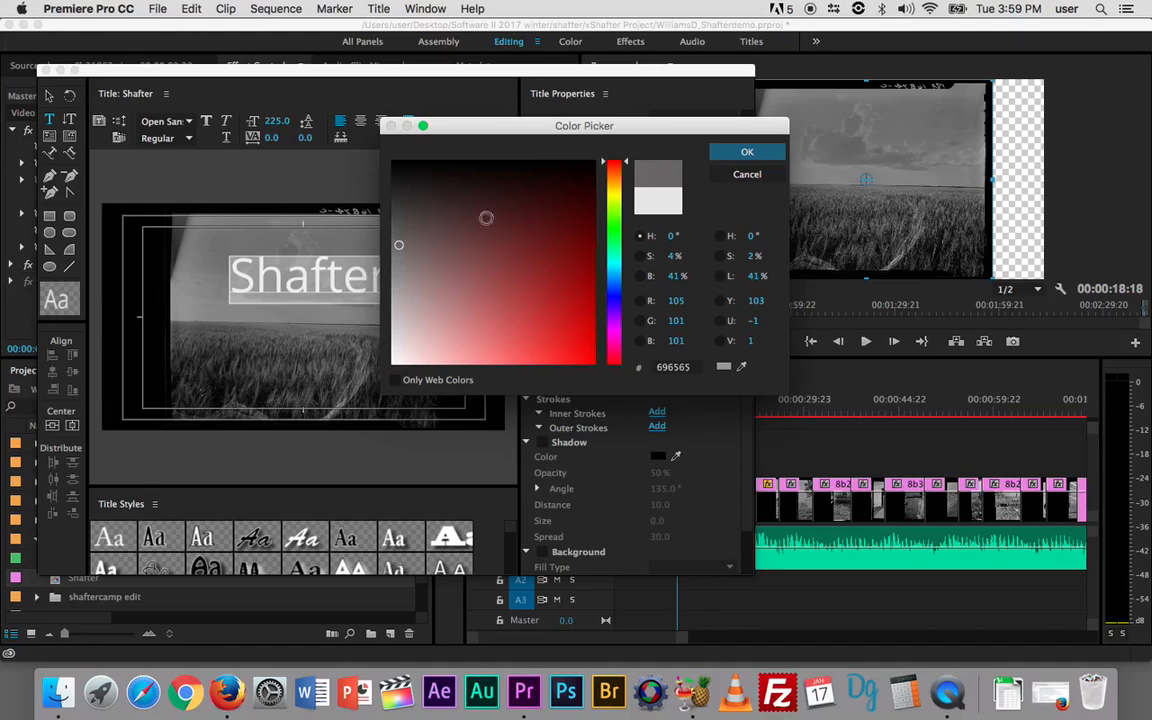
left_click(747, 152)
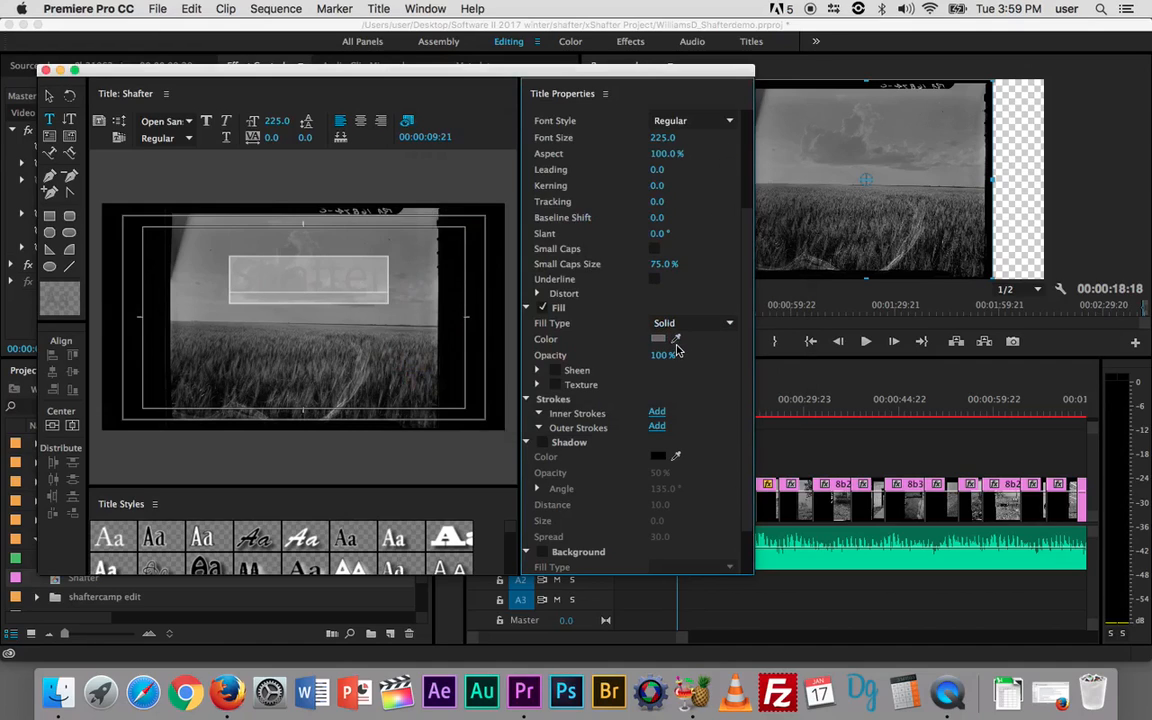
left_click_drag(679, 338, 271, 383)
Step: Keep the sampled grey fill and add a size-10 Edge outer stroke in light grey
left_click(263, 387)
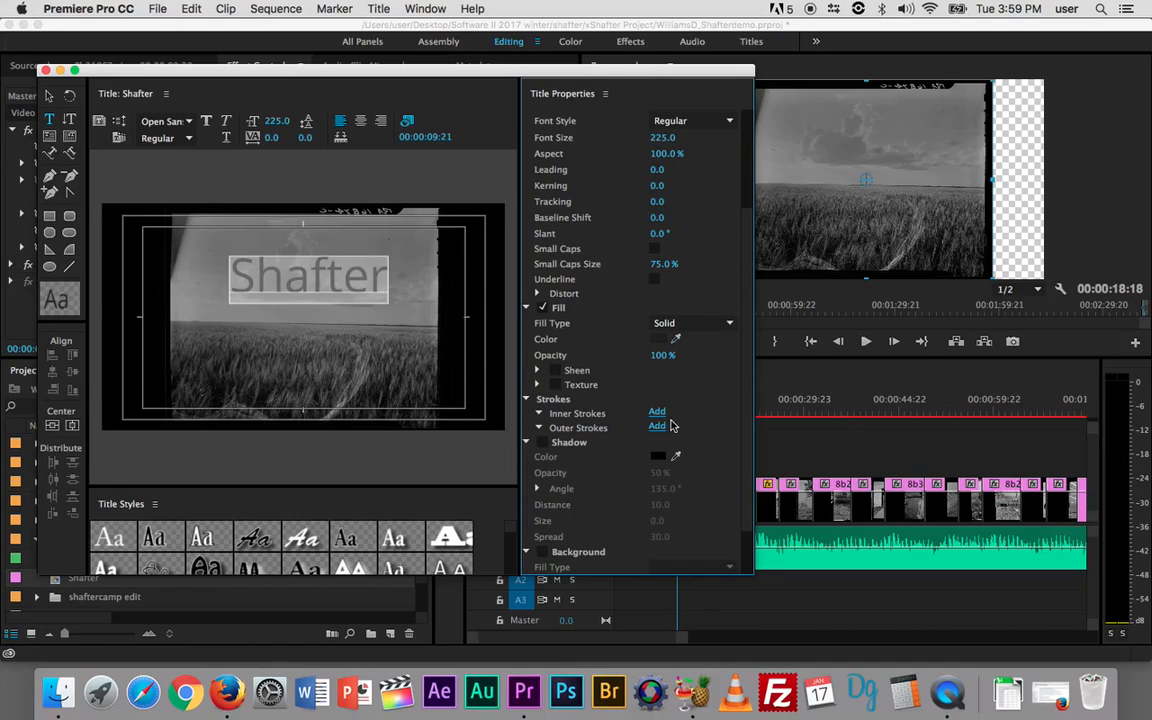
scroll(705, 404, "down", 3)
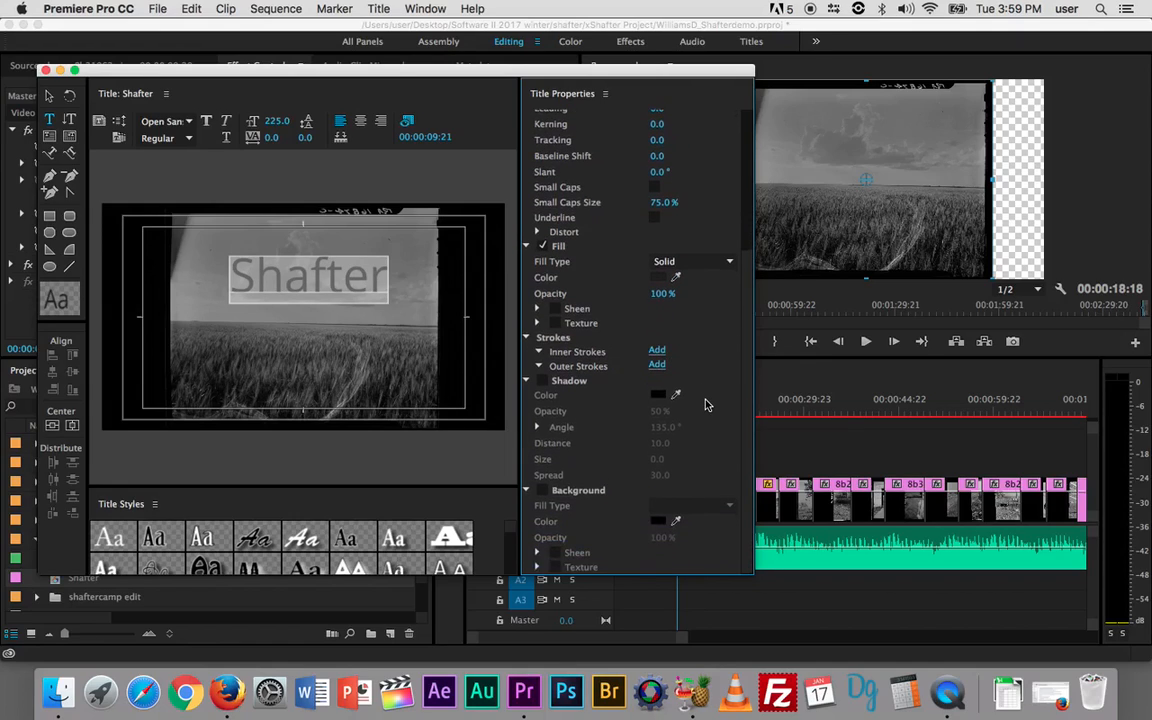
left_click(656, 366)
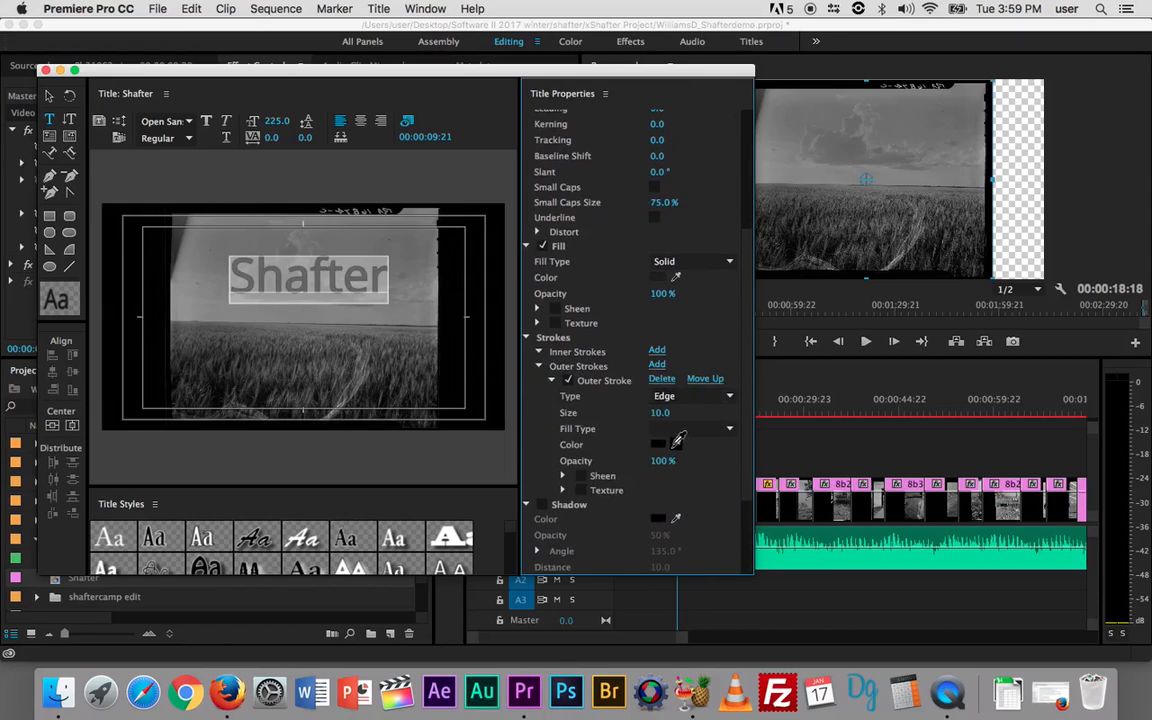
left_click(675, 446)
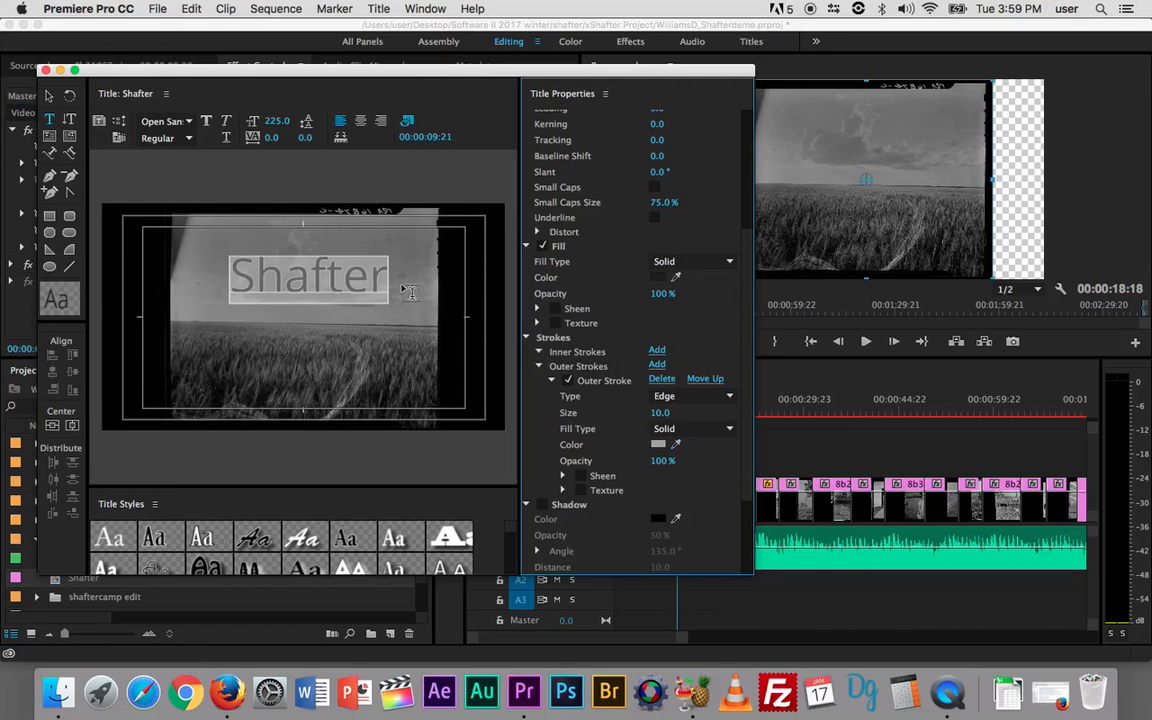
Step: Check the Shafter text object's properties with the Selection tool, then close the title editor
left_click(49, 99)
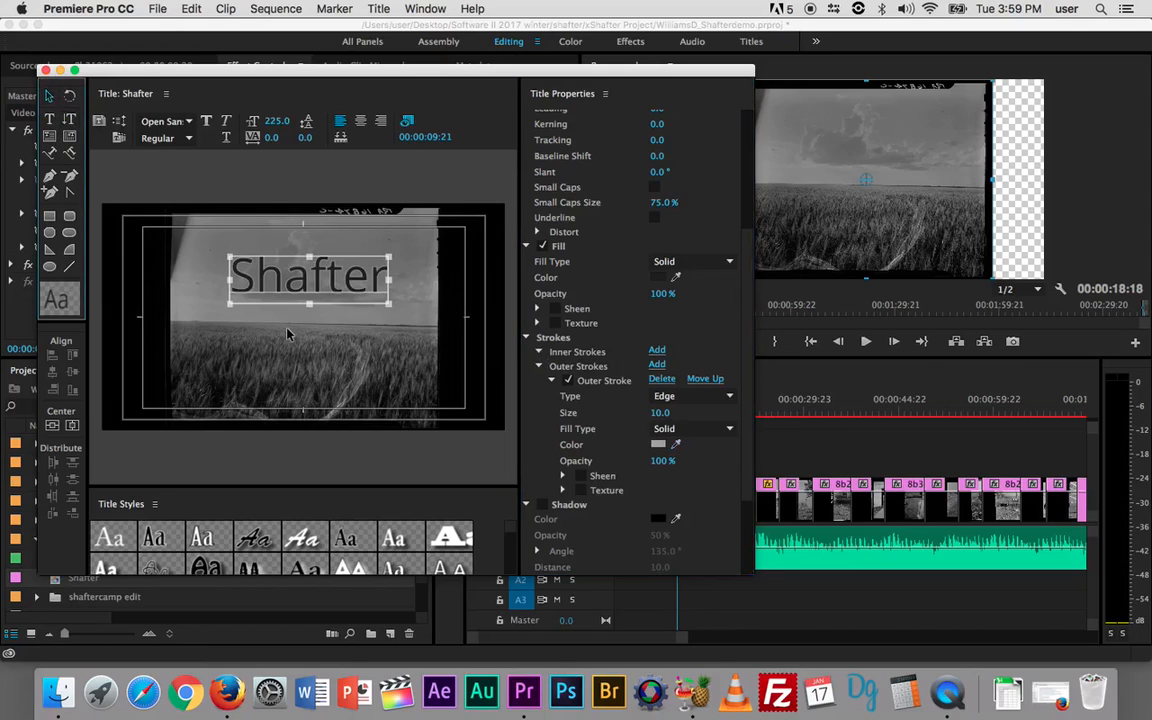
left_click(283, 374)
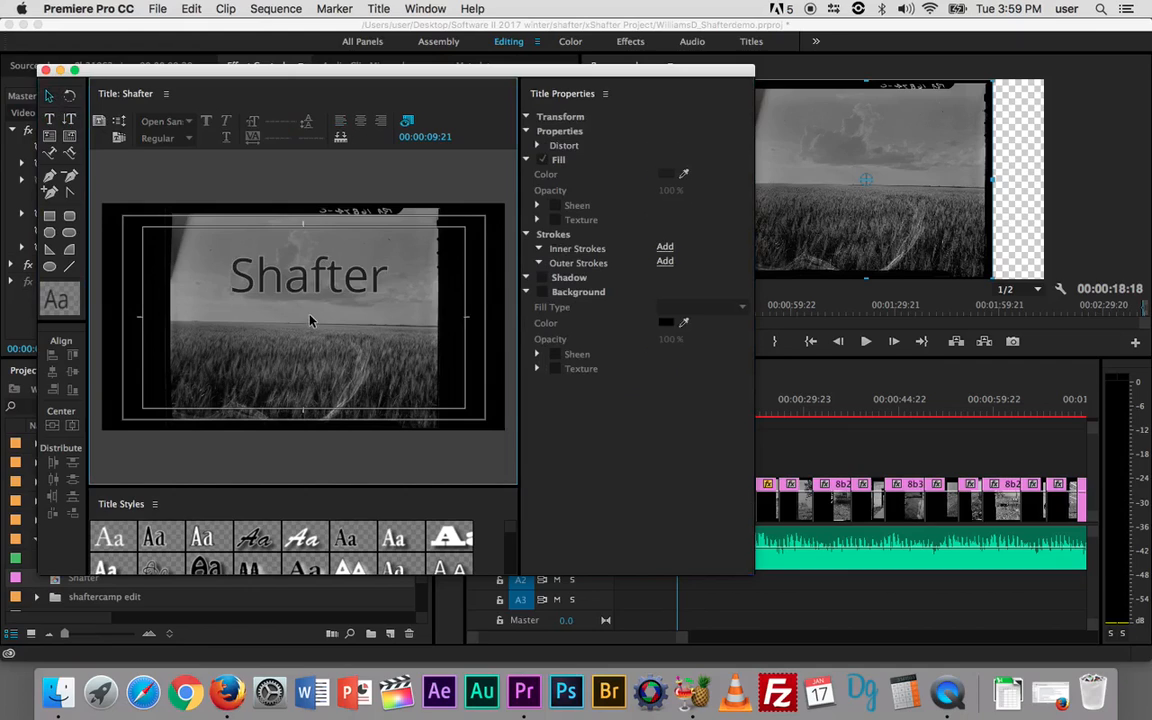
left_click(301, 281)
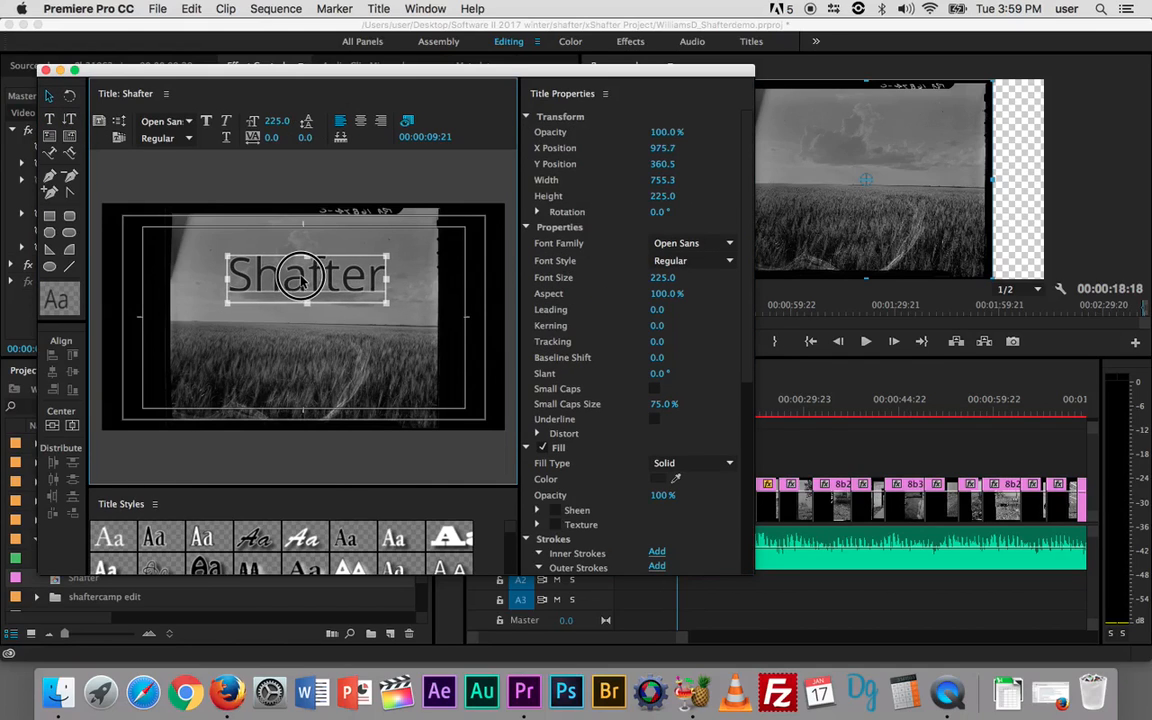
left_click(312, 327)
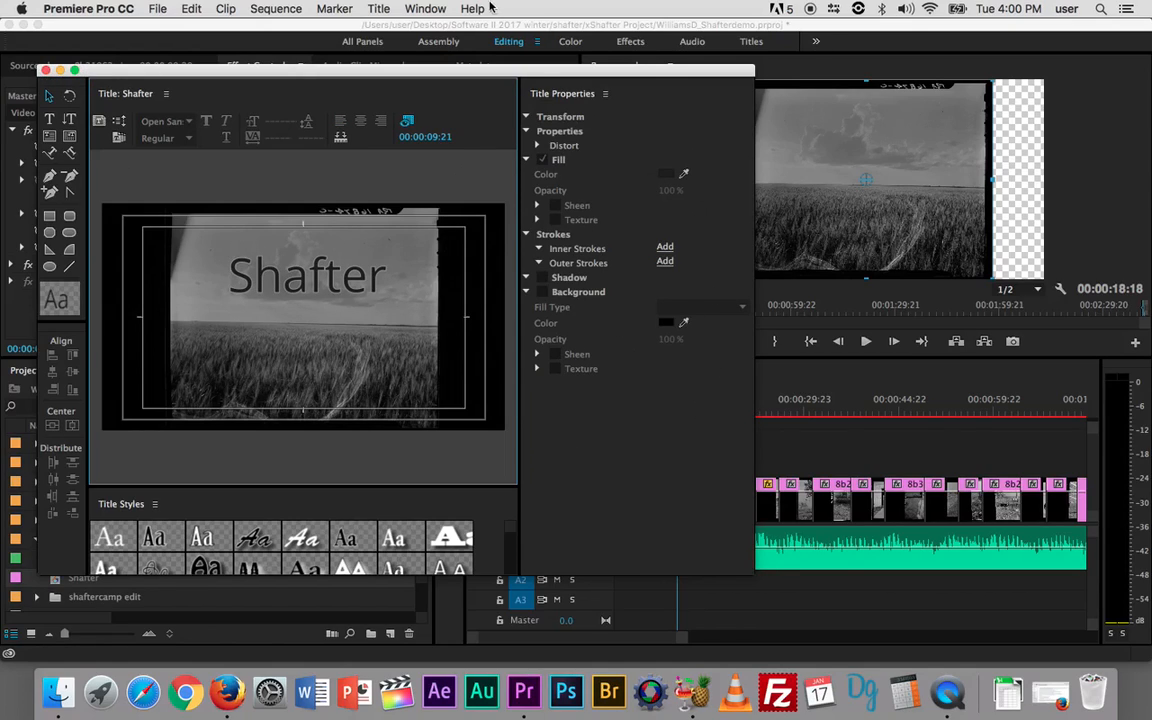
left_click(276, 277)
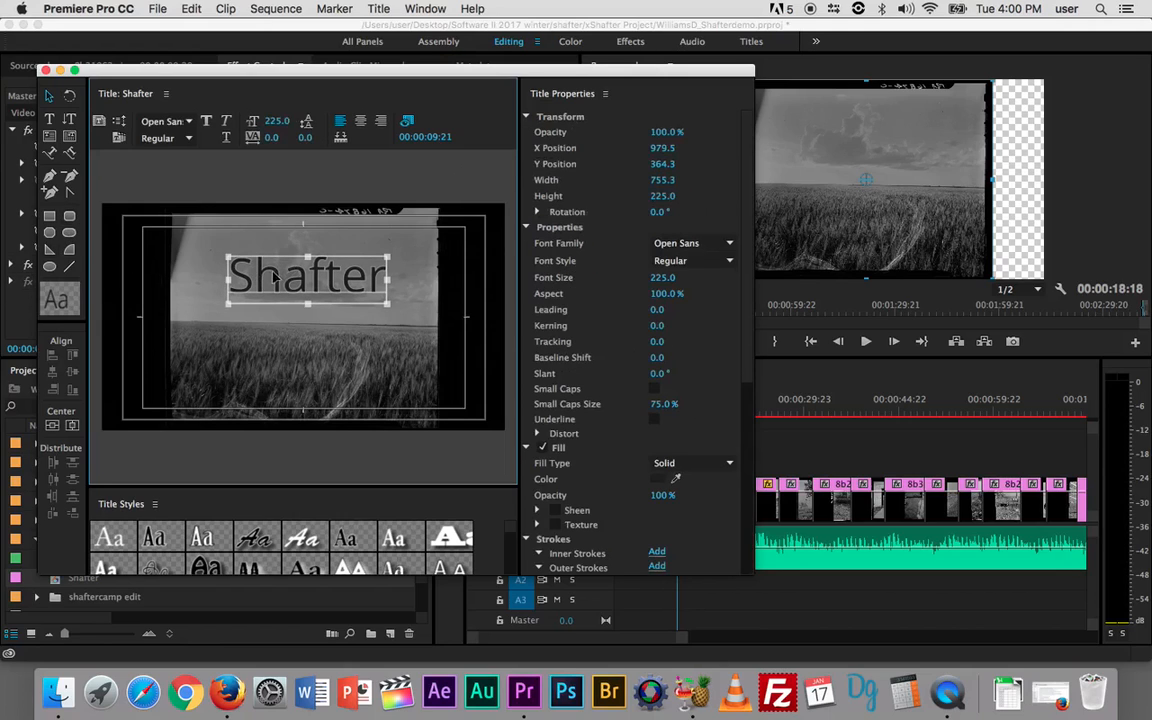
scroll(605, 468, "down", 10)
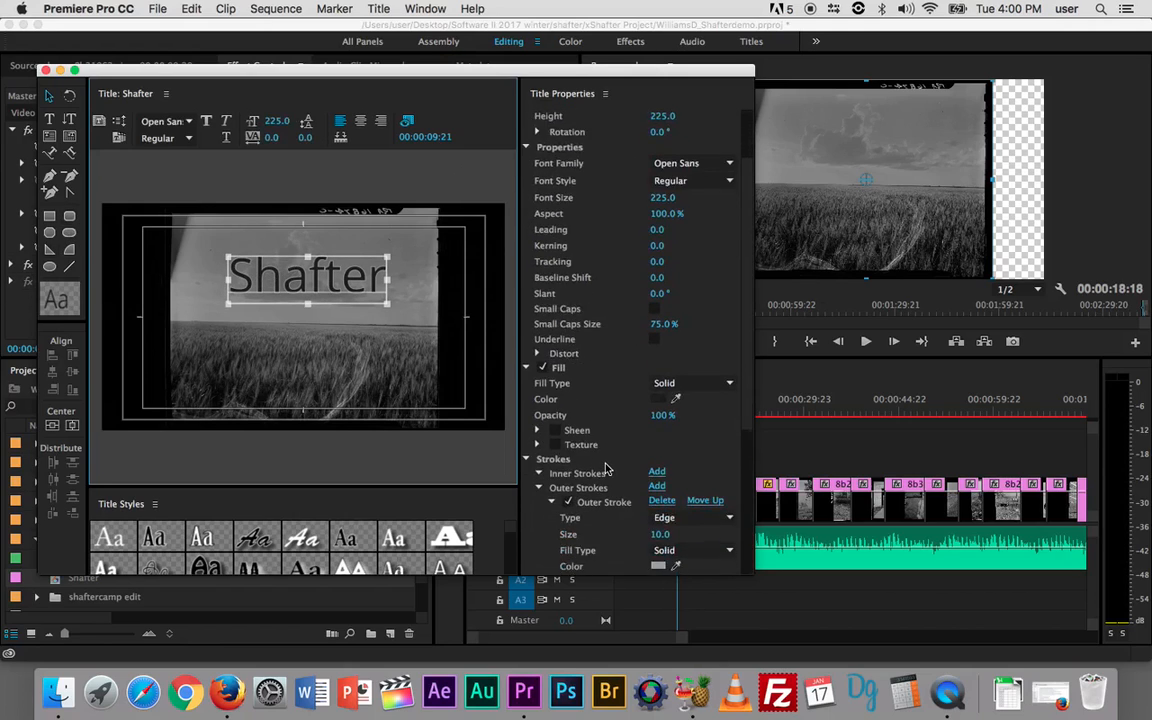
scroll(605, 468, "up", 10)
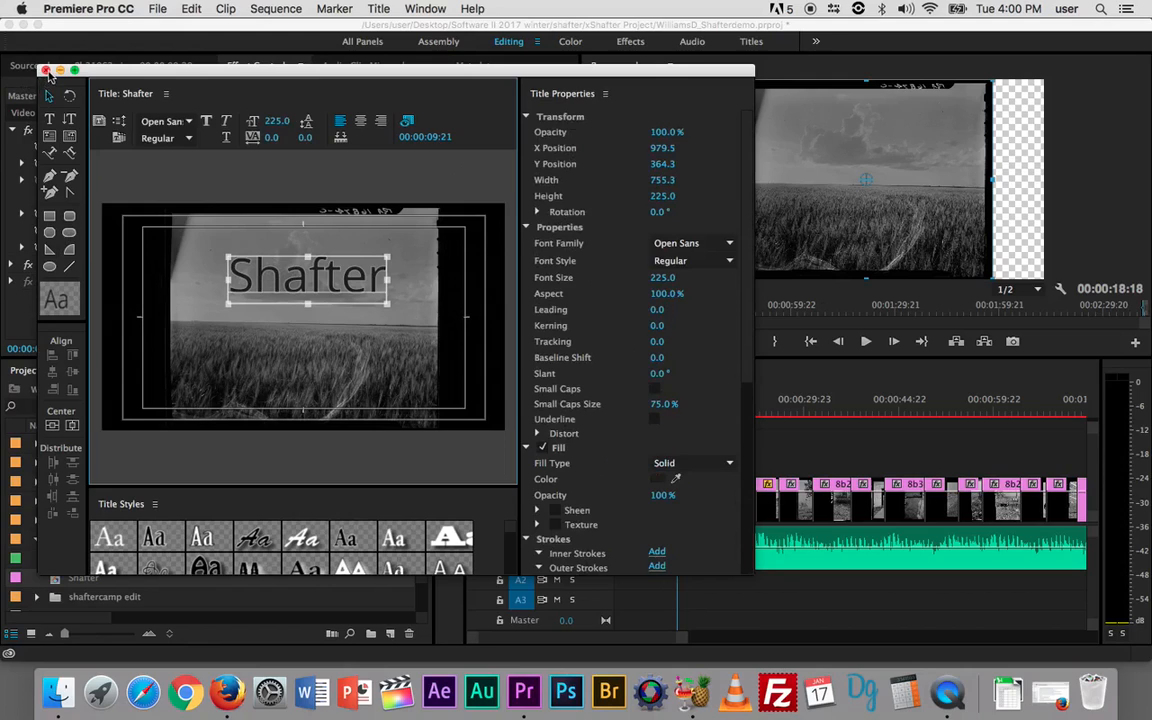
left_click(44, 70)
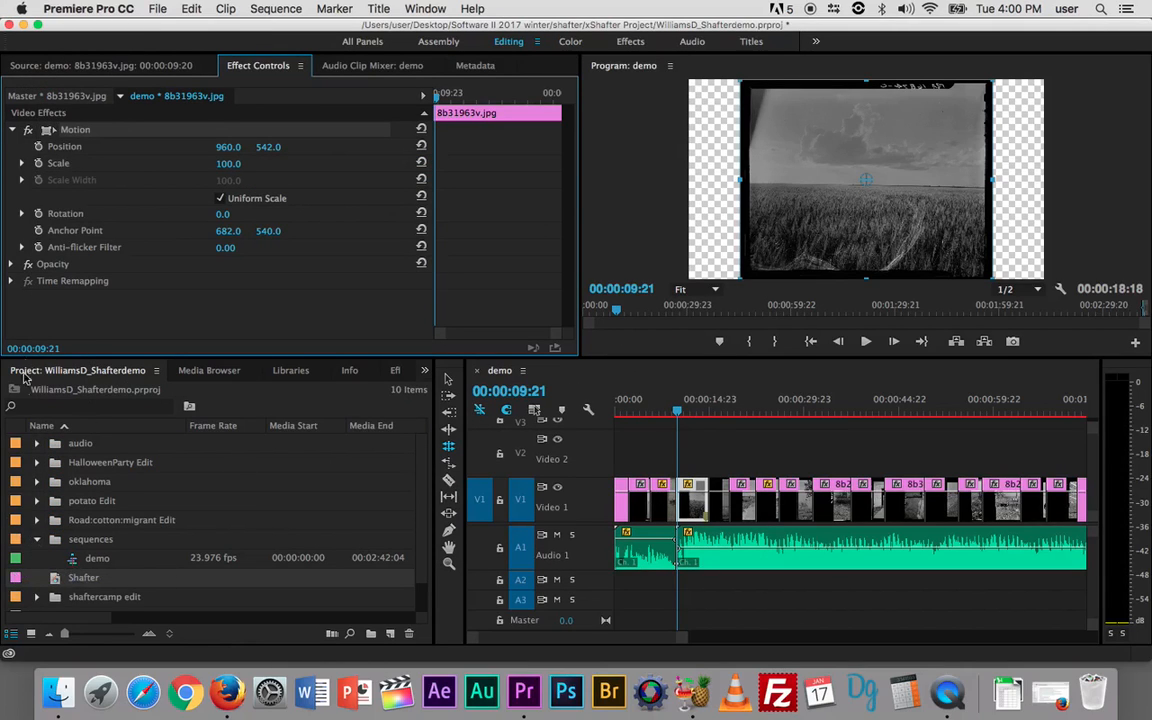
Step: Place the Shafter title on Video 2 at 00:00:10:00 above the photo and preview it
left_click(55, 580)
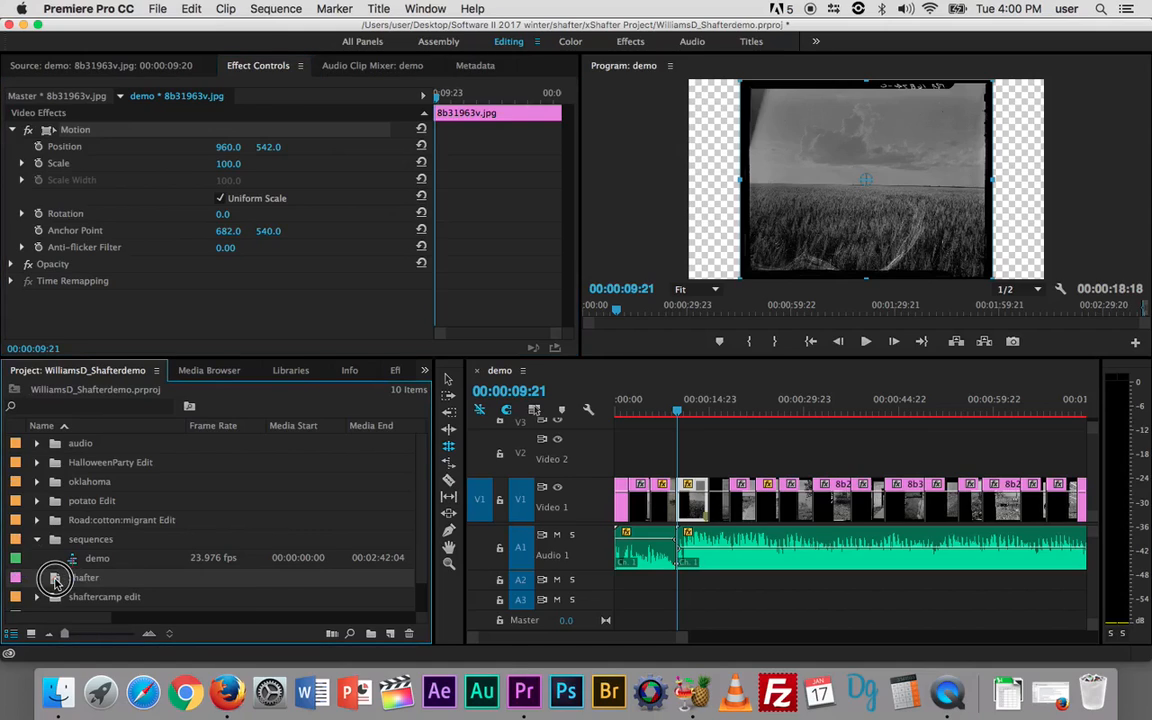
left_click_drag(55, 580, 682, 446)
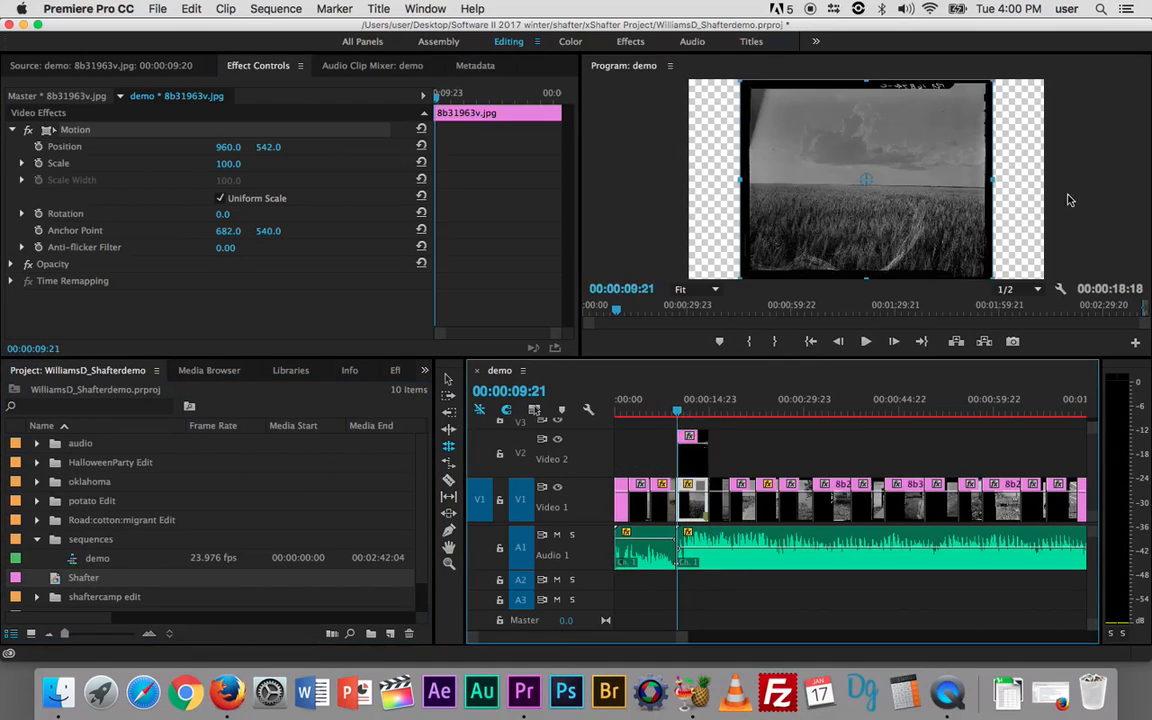
key("space")
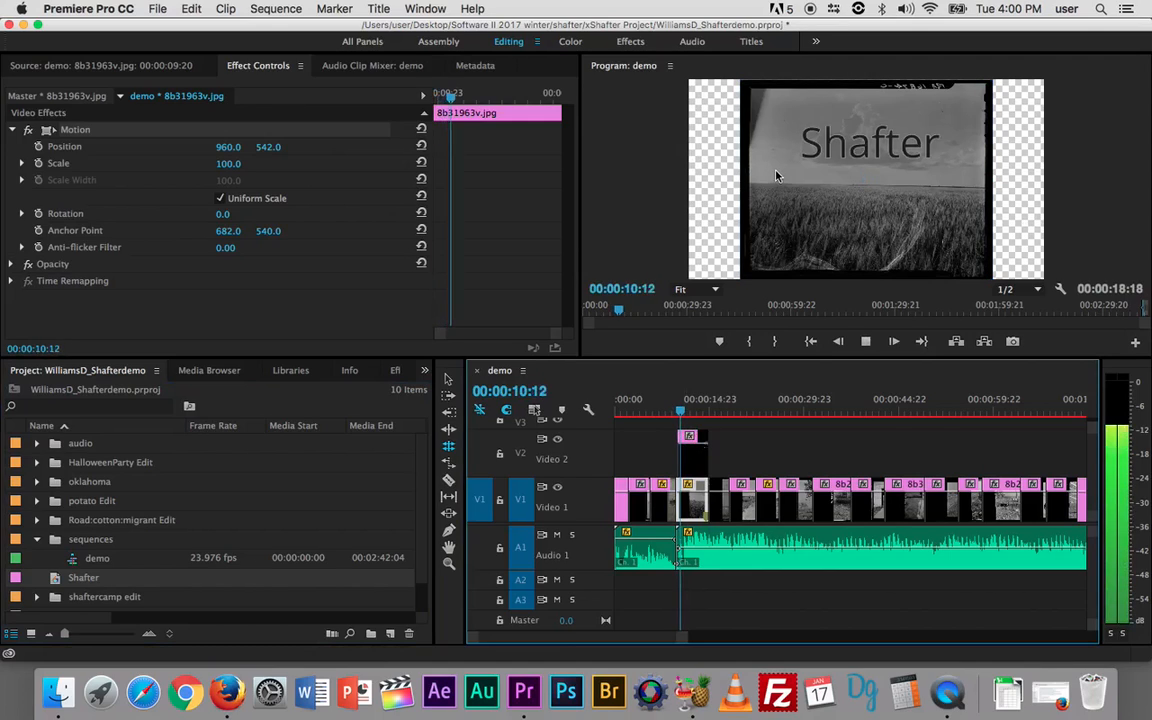
key("space")
left_click_drag(689, 410, 680, 415)
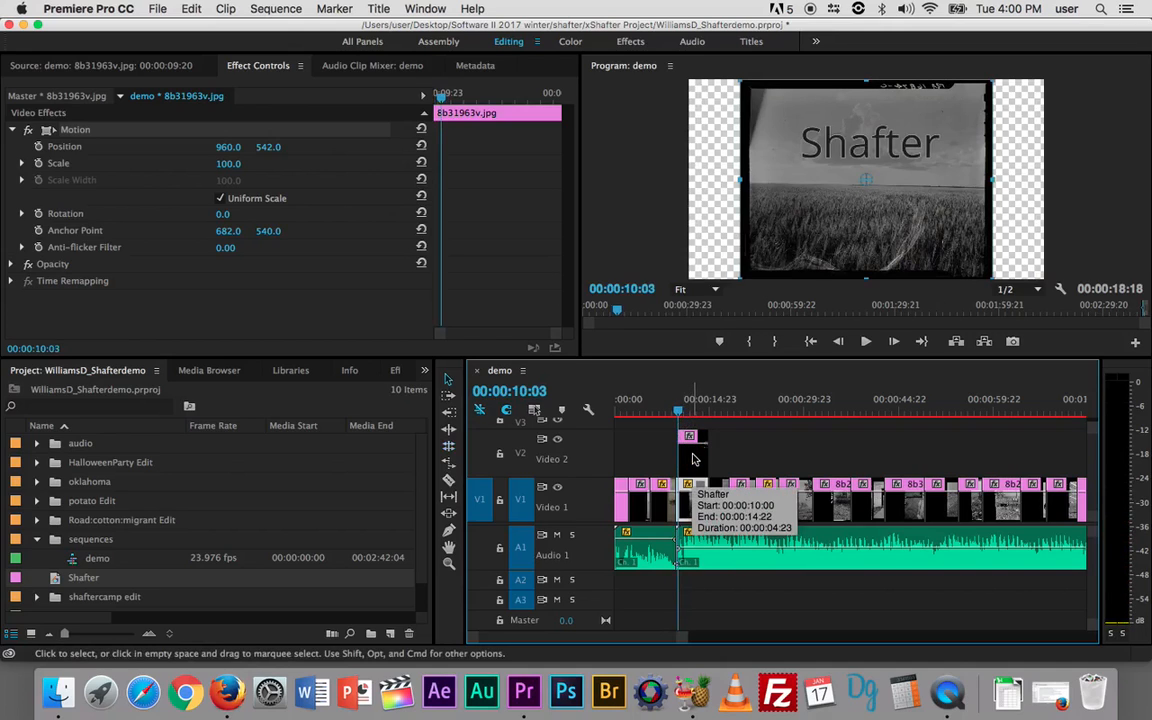
Step: Show the V2 title clip's Motion settings in Effect Controls (Position 960, 540, Scale 100)
double_click(693, 459)
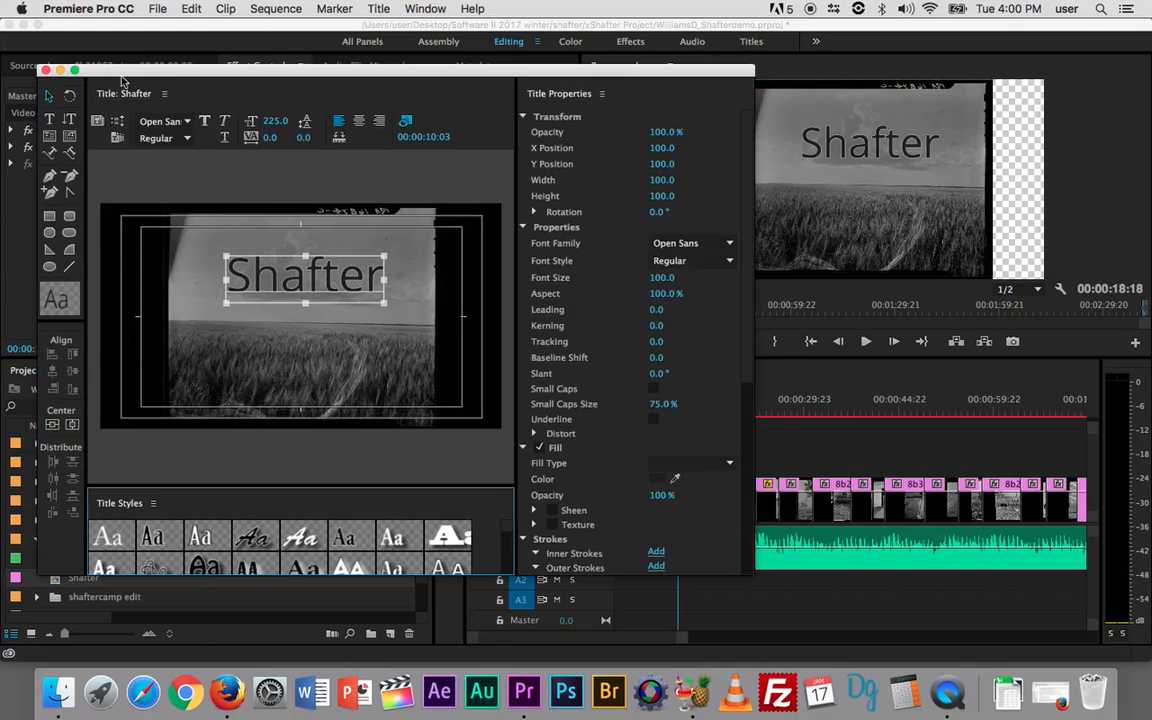
left_click(45, 70)
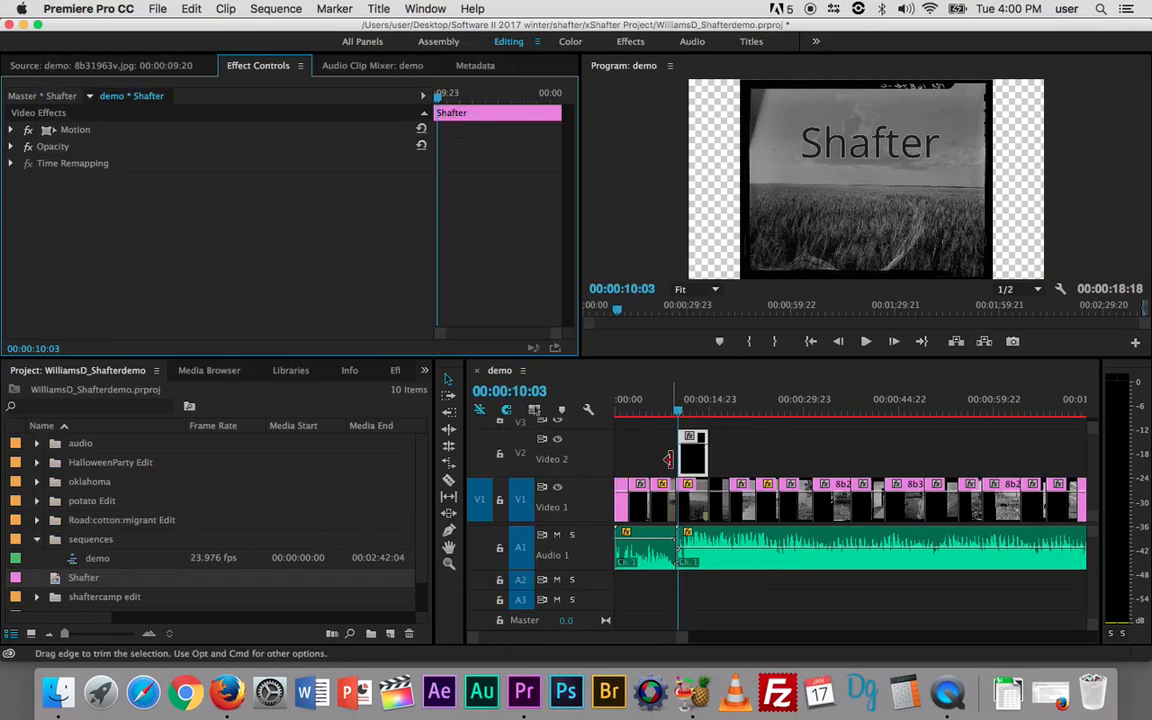
left_click(66, 68)
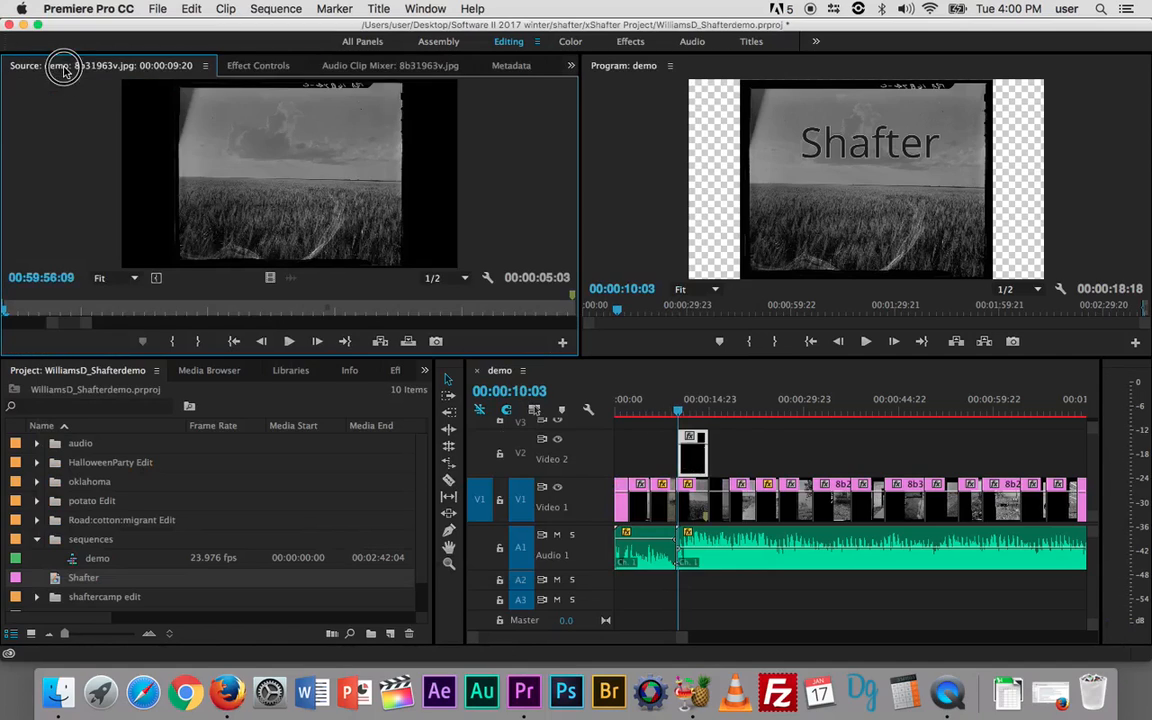
left_click(692, 462)
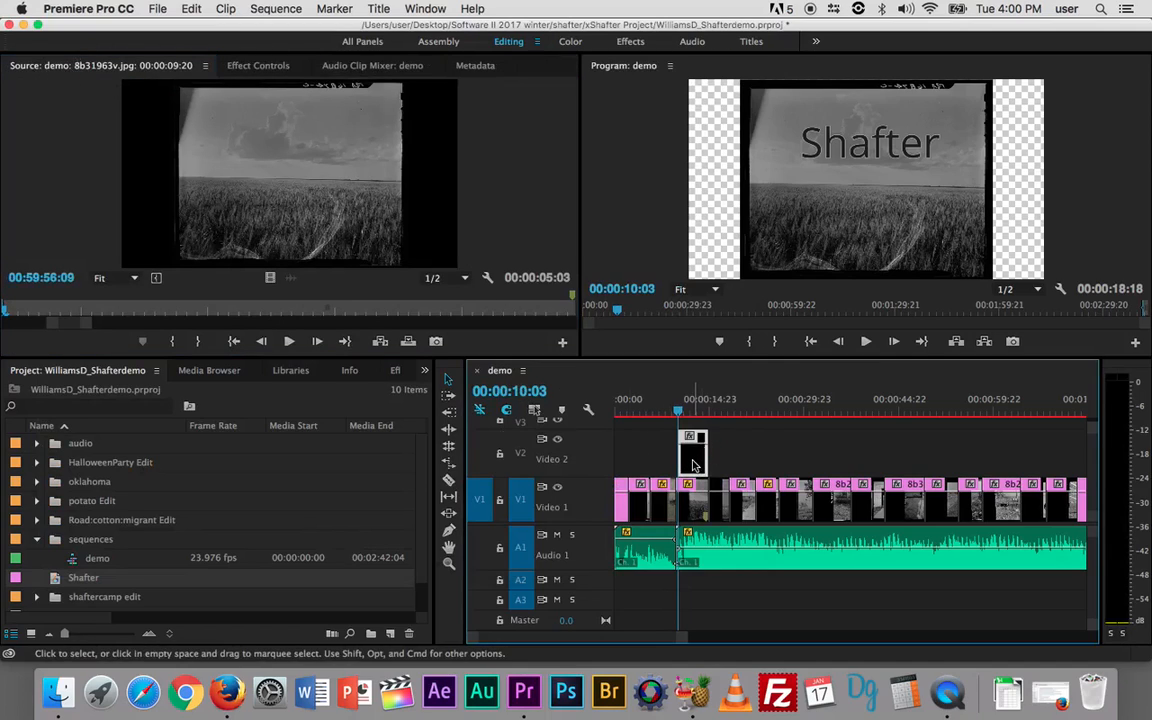
left_click(258, 65)
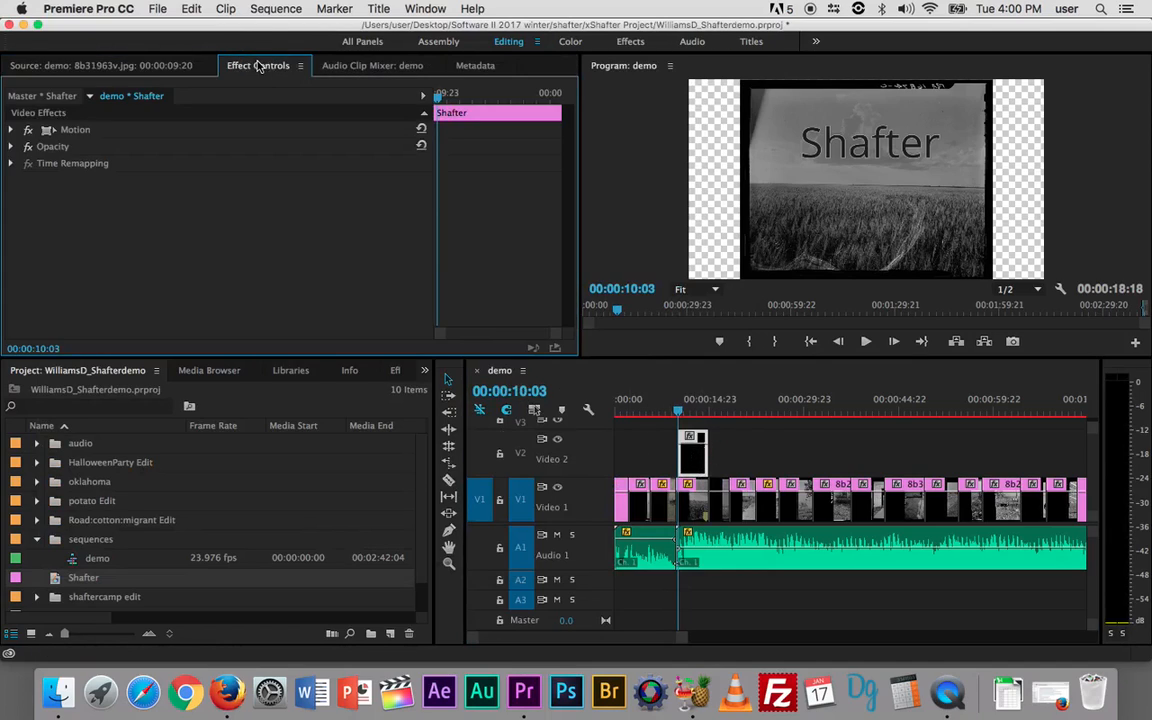
left_click(11, 131)
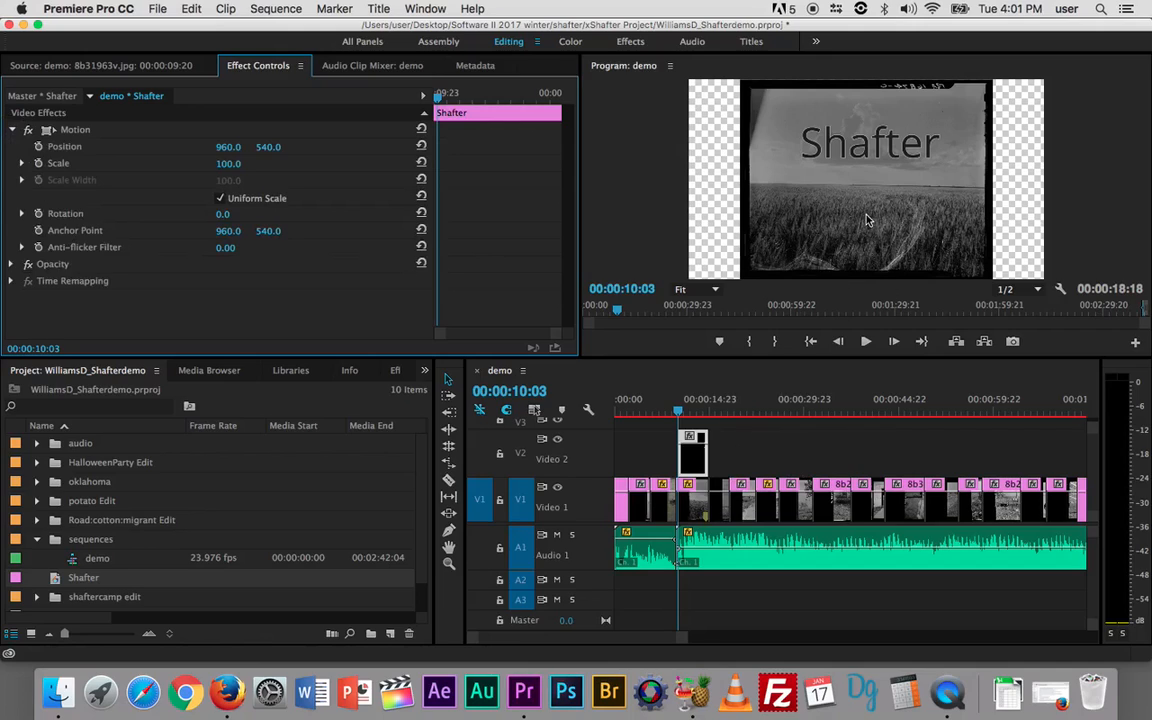
Step: Zoom the Program monitor to 10%, drop the title below the frame (1010, 1630) and keyframe Position
left_click(717, 290)
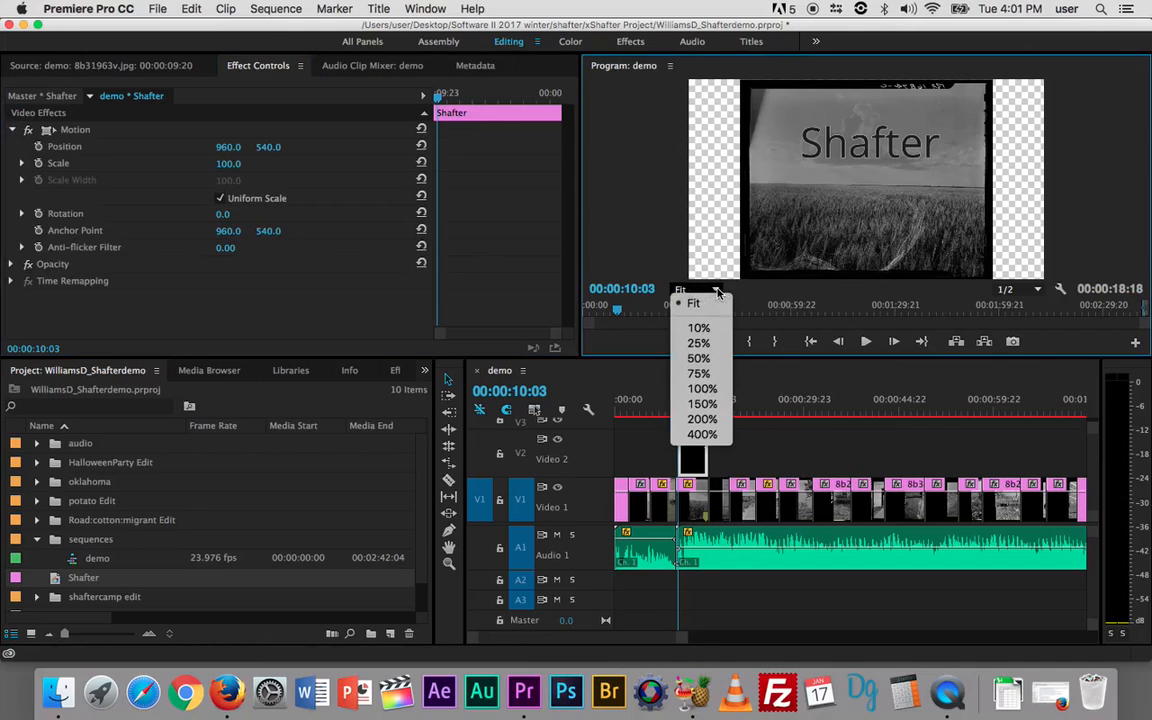
left_click(703, 327)
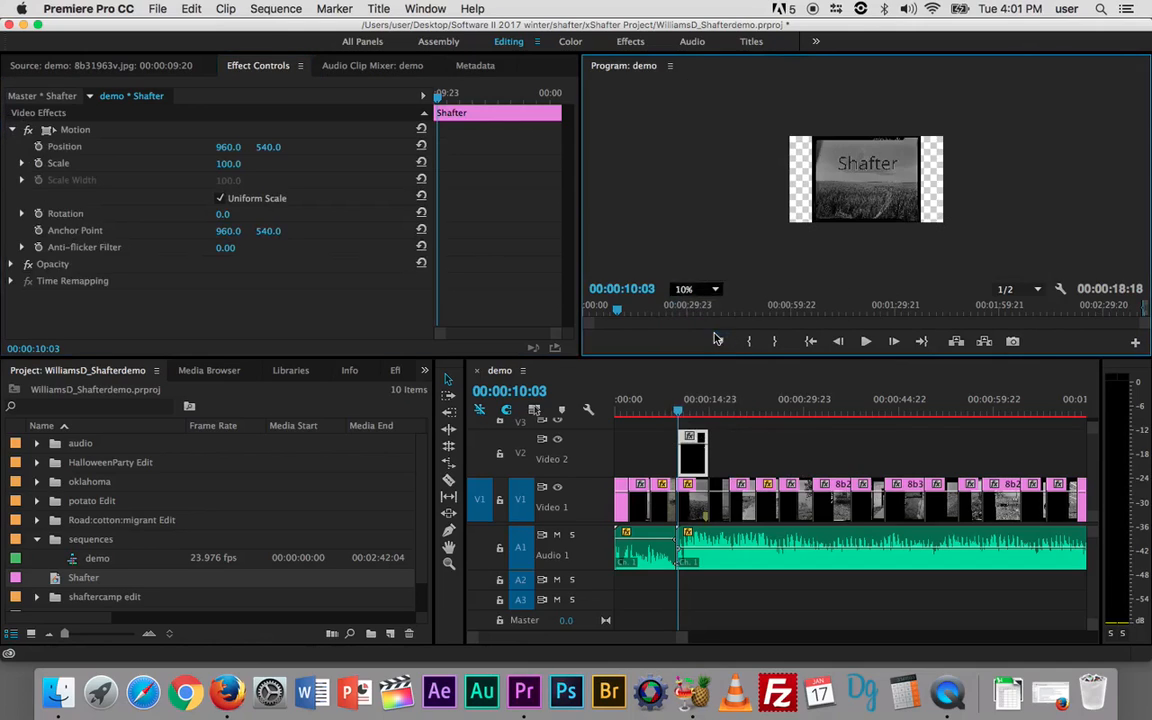
left_click(848, 197)
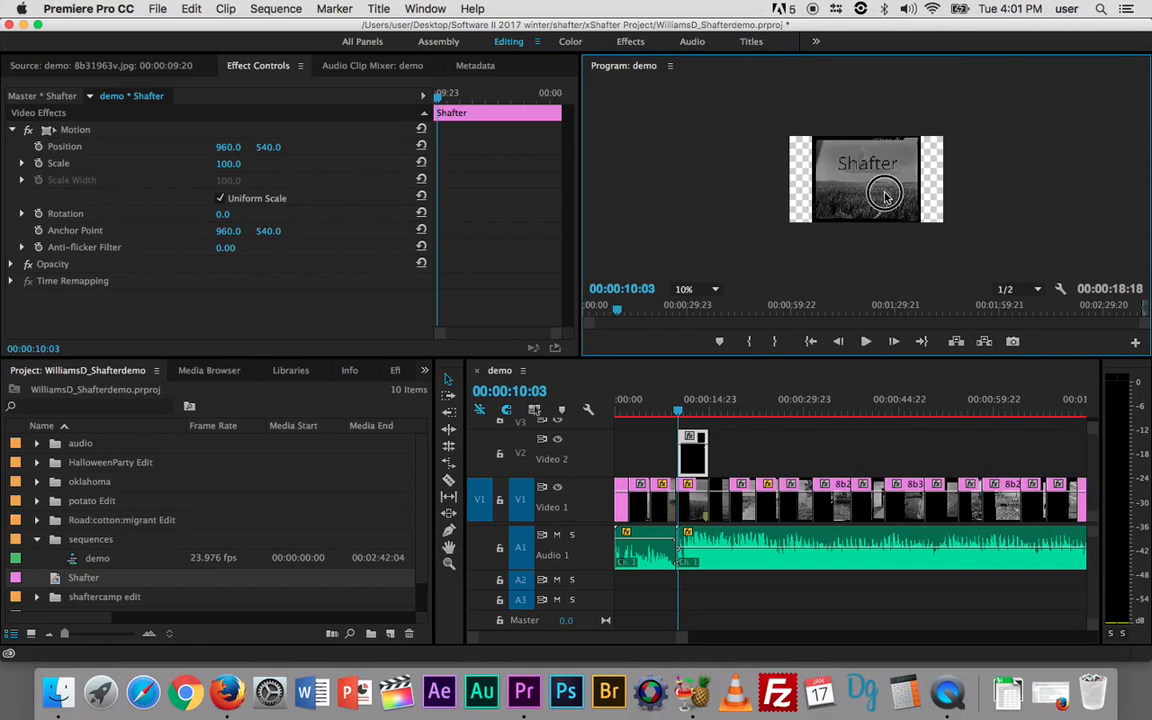
left_click_drag(884, 197, 881, 279)
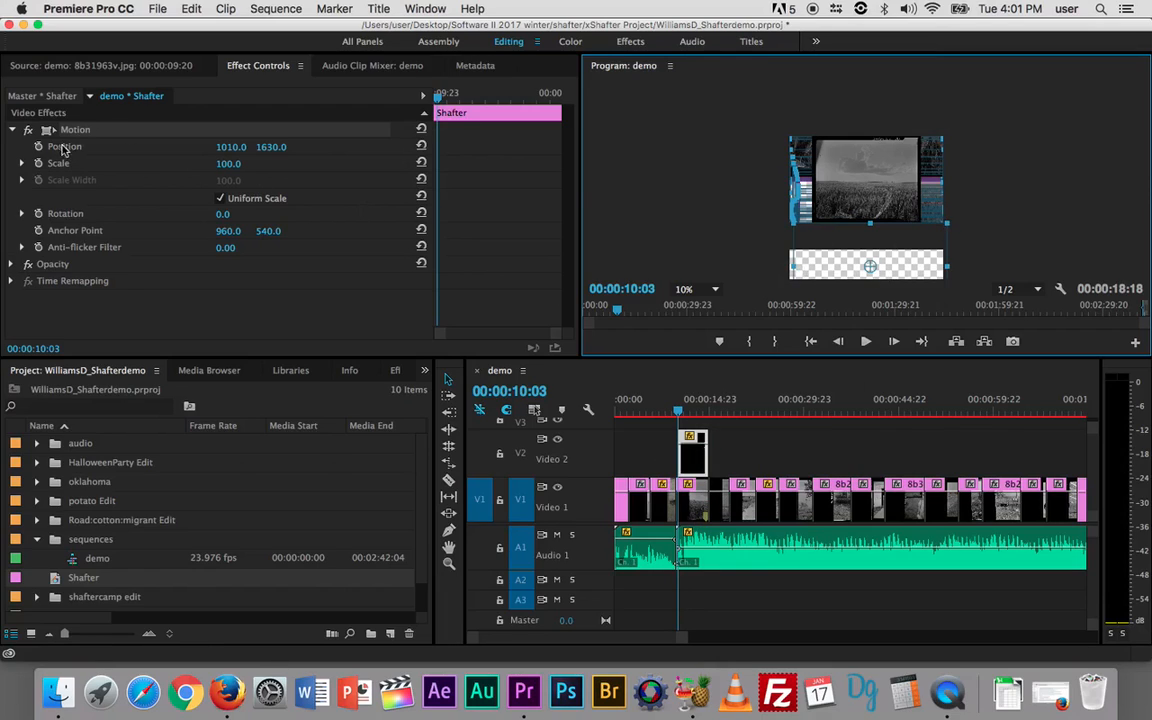
left_click(38, 147)
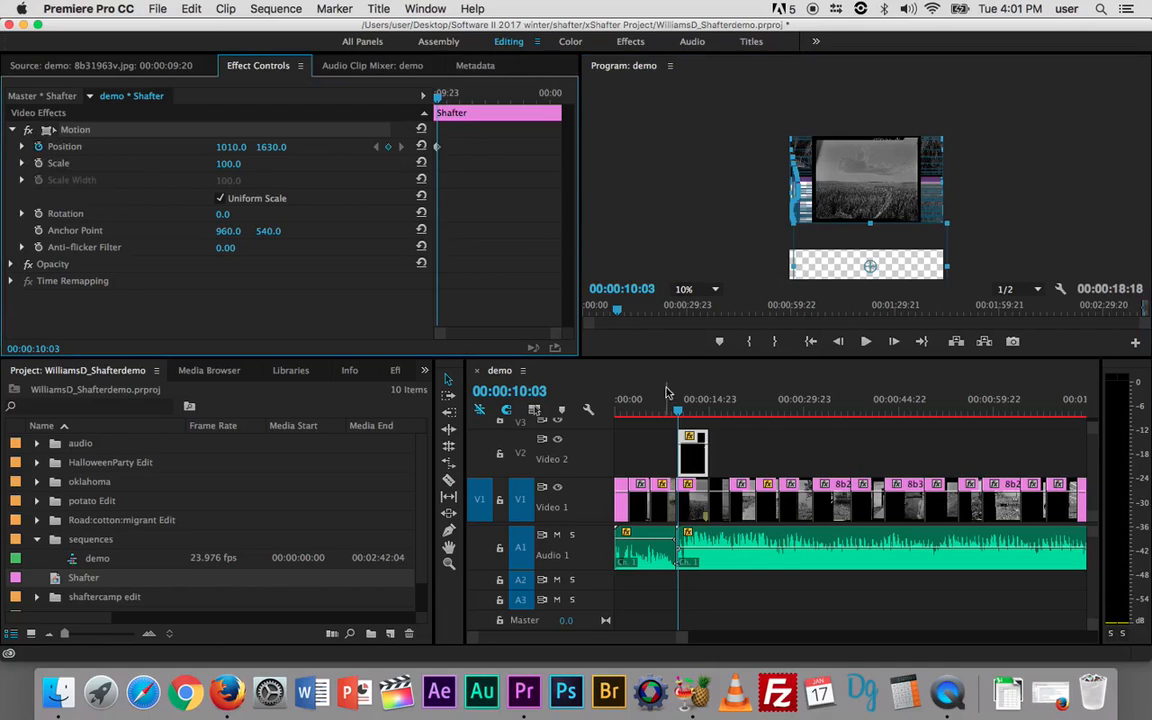
Step: At 00:00:11:22, drag the Shafter title up to 970, 650 for the second Position keyframe
left_click(679, 413)
left_click_drag(679, 413, 695, 413)
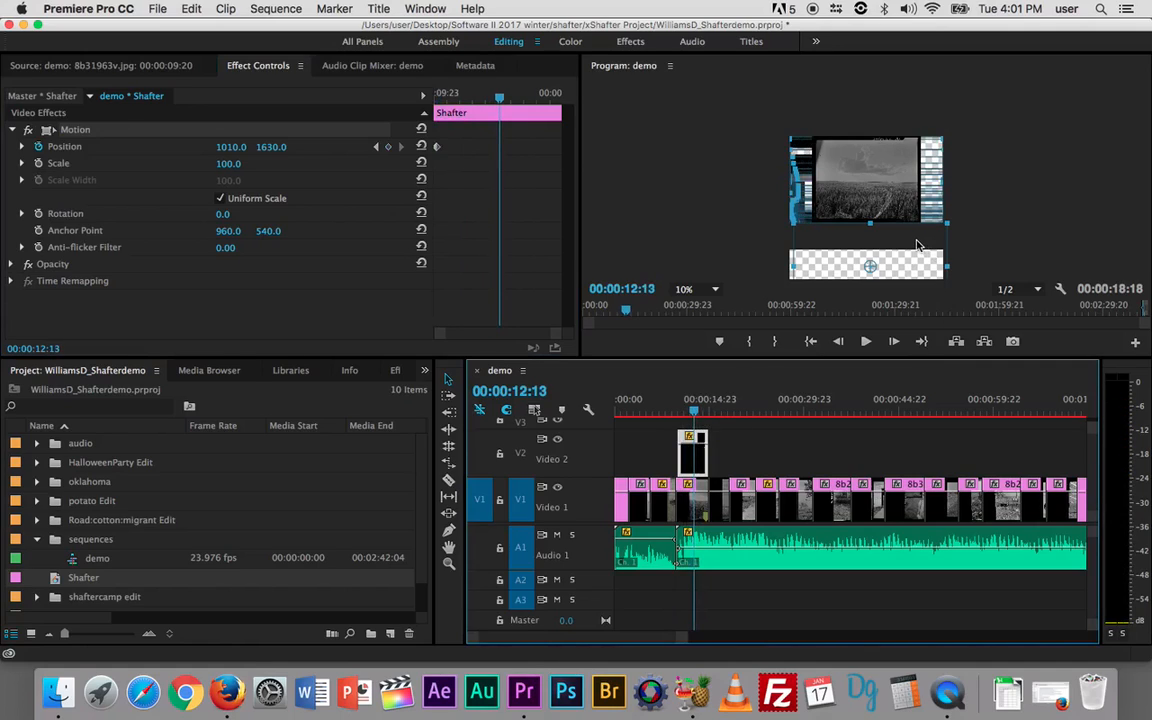
left_click(695, 412)
left_click_drag(695, 412, 689, 412)
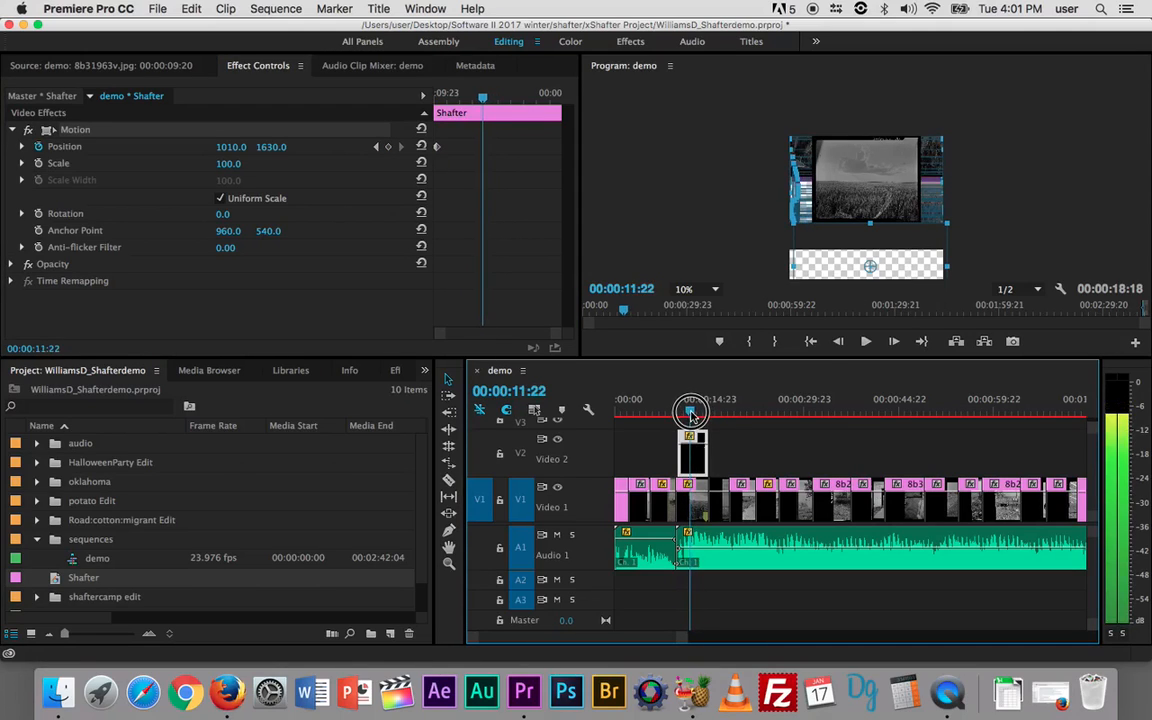
left_click_drag(925, 250, 924, 172)
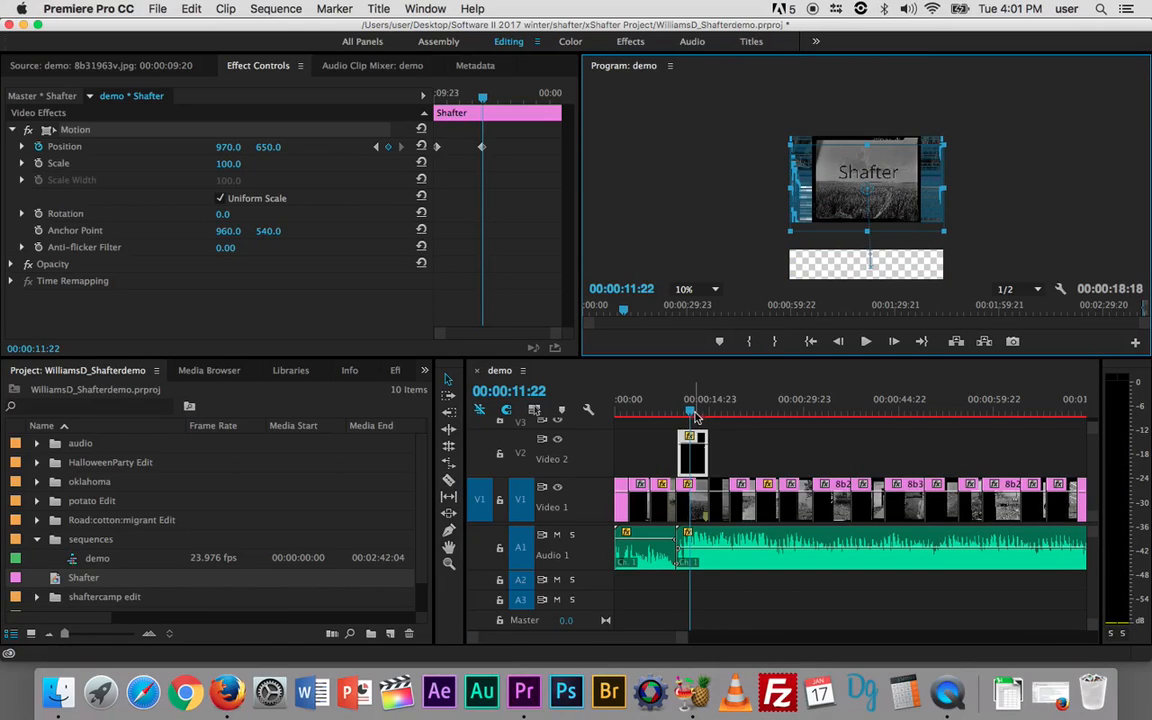
left_click_drag(689, 411, 678, 412)
left_click(714, 290)
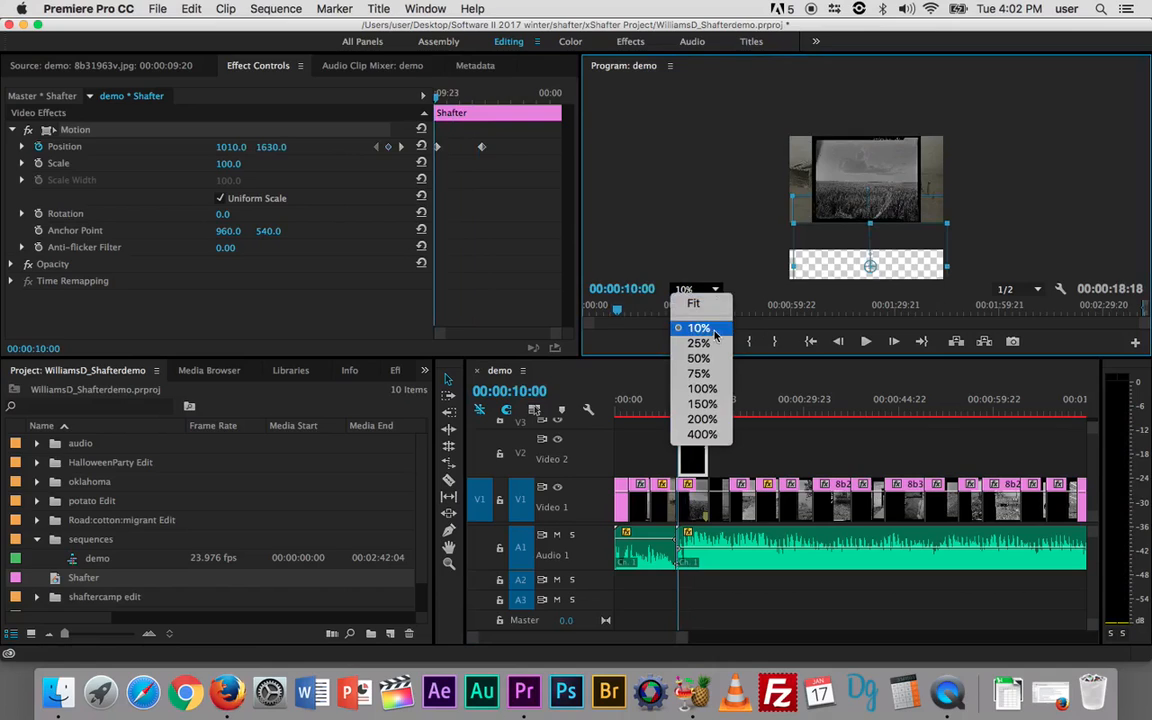
Step: Set the Program monitor to Fit and play the title's slide-up full screen to 00:00:15:14
left_click(703, 305)
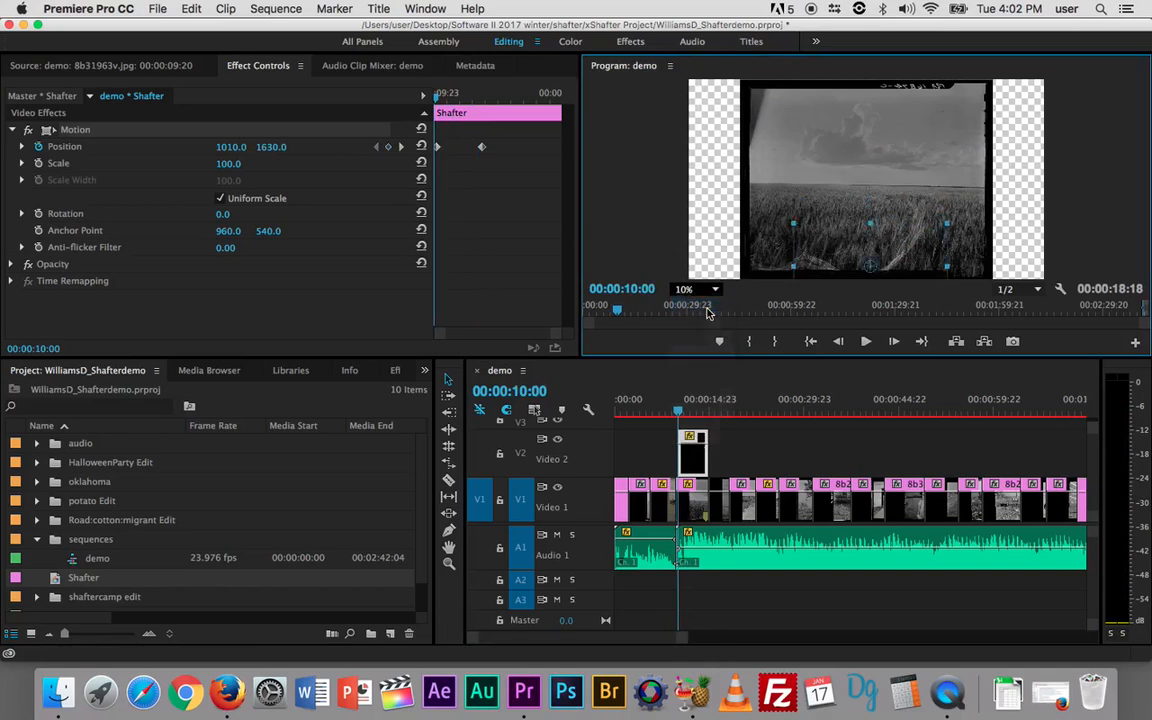
left_click(652, 228)
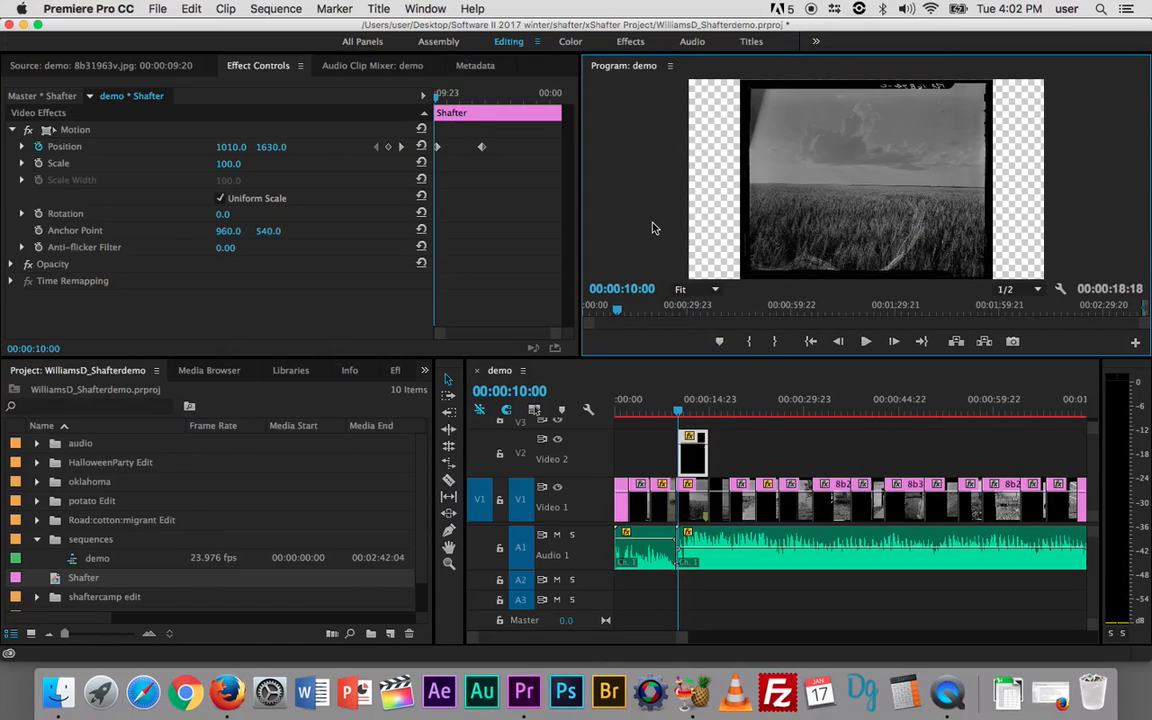
key("grave")
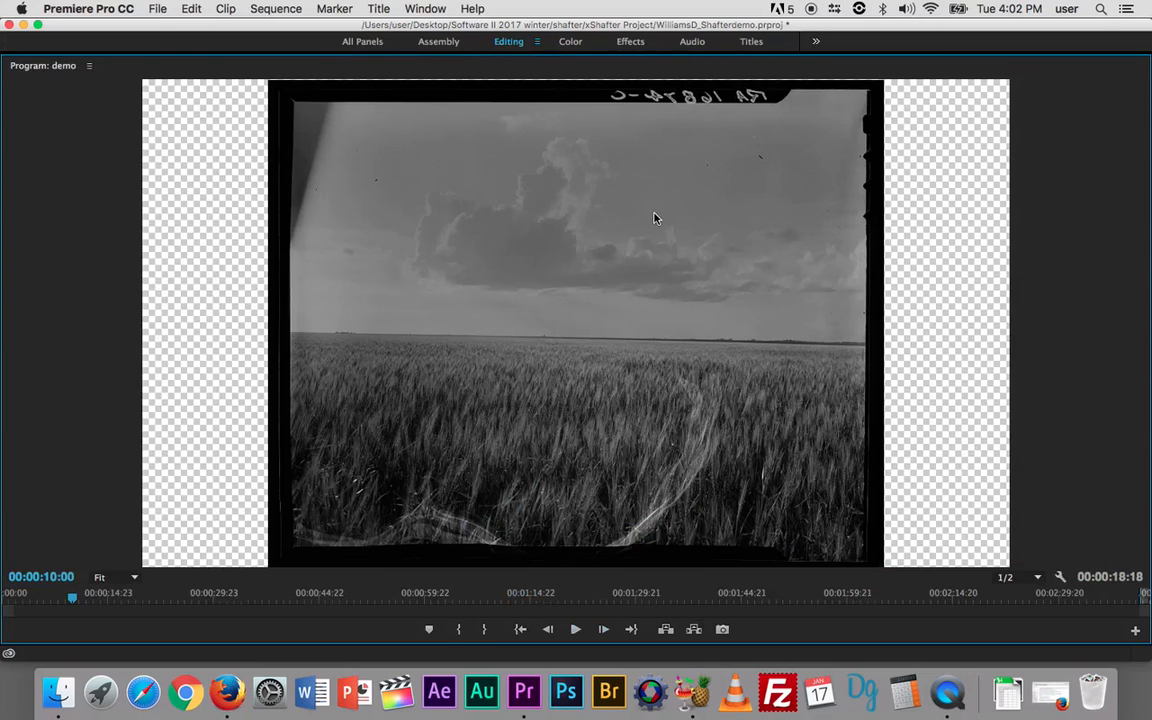
left_click(575, 629)
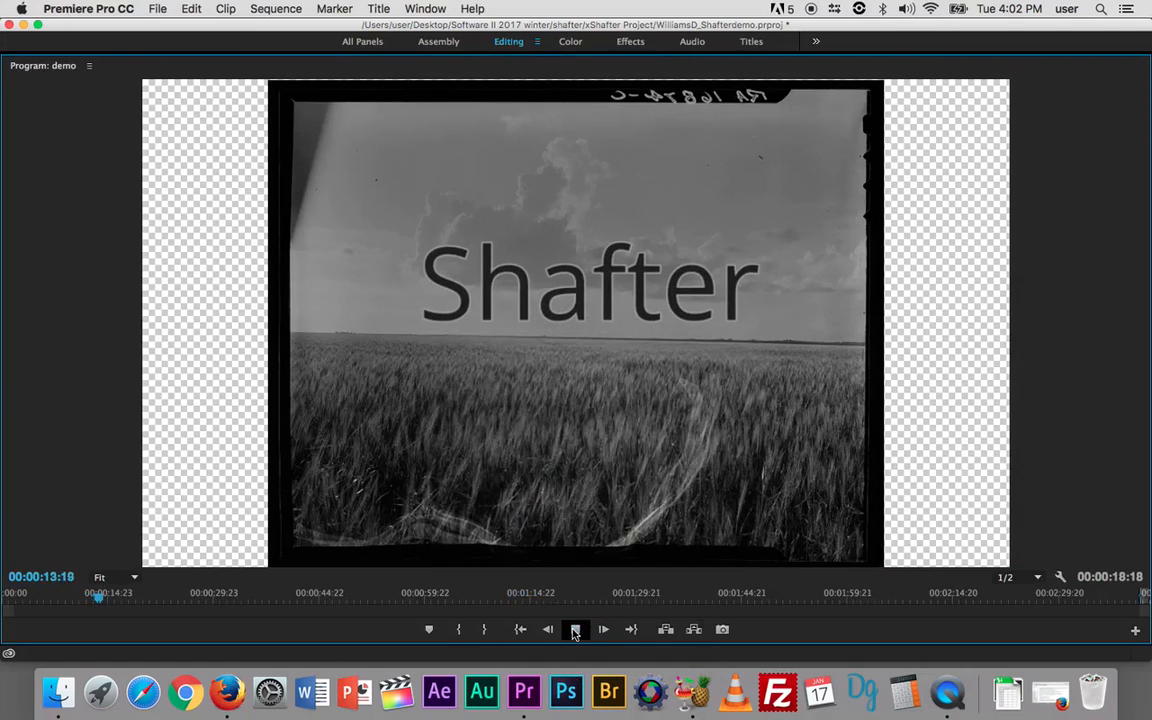
left_click(575, 629)
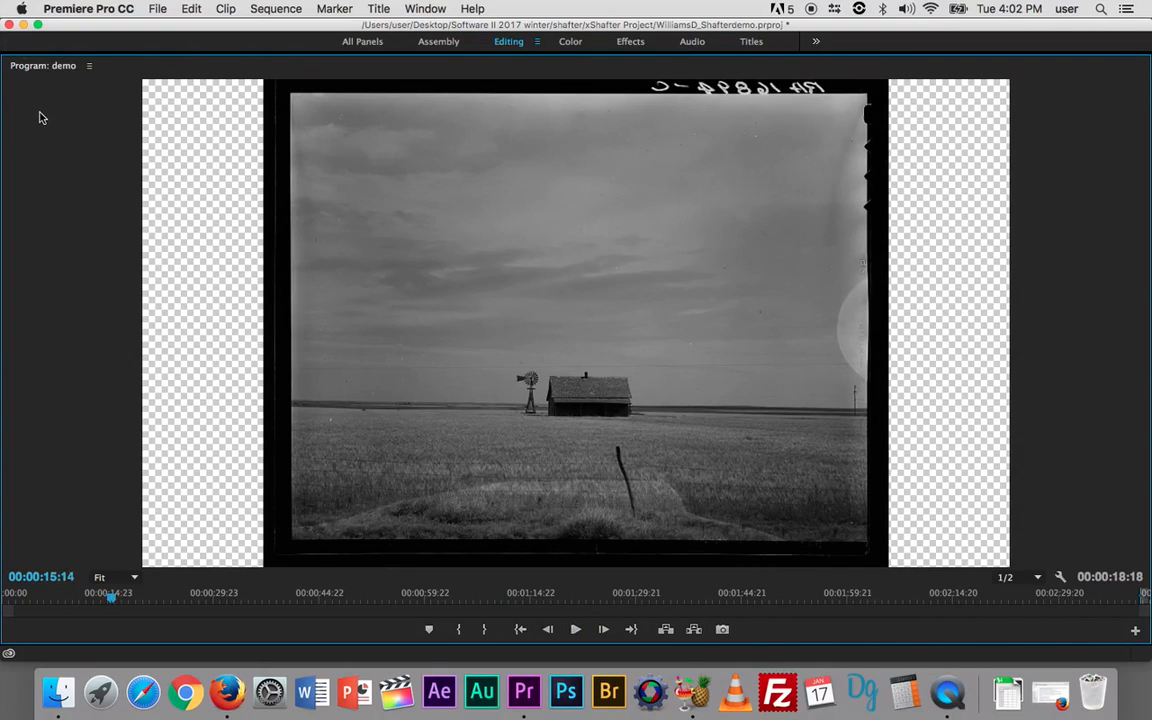
key("grave")
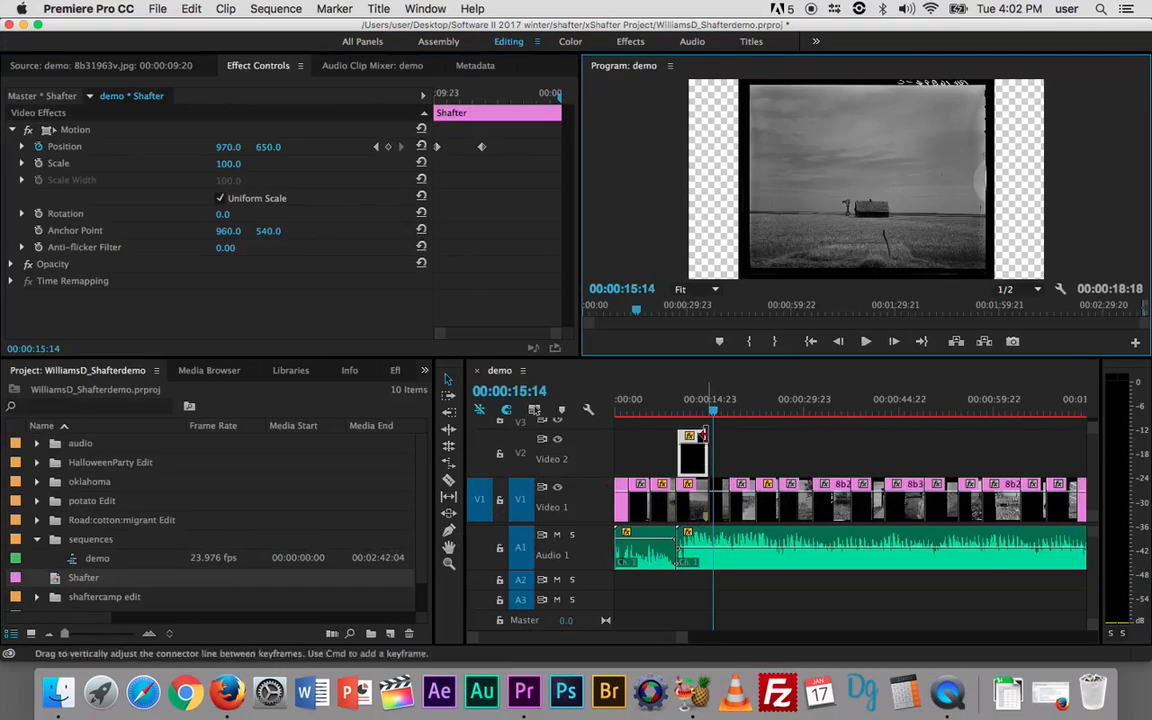
Step: Move the end Position keyframe to 00:00:12:11, scrub to check the slower slide, and maximize the Timeline
left_click_drag(712, 411, 688, 418)
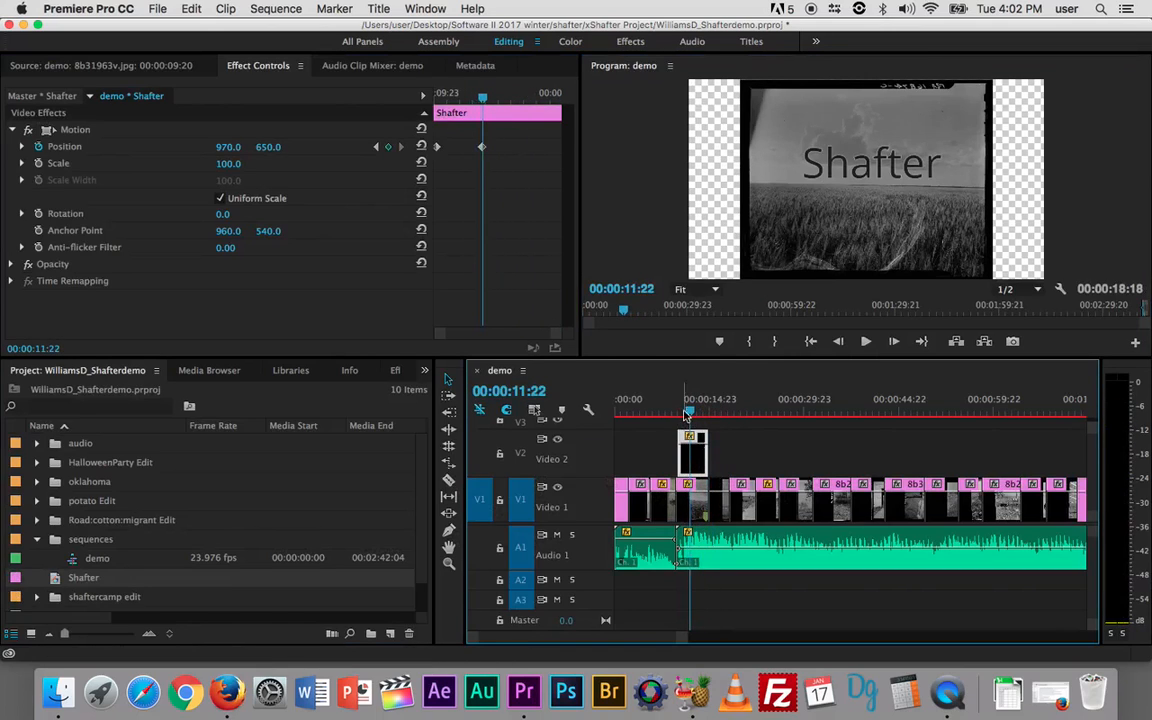
left_click_drag(483, 149, 493, 148)
mouse_move(487, 98)
left_mouse_down()
mouse_move(497, 101)
mouse_move(437, 100)
mouse_move(506, 98)
mouse_move(494, 98)
left_mouse_up()
mouse_move(693, 411)
left_mouse_down()
mouse_move(727, 415)
mouse_move(700, 411)
left_mouse_up()
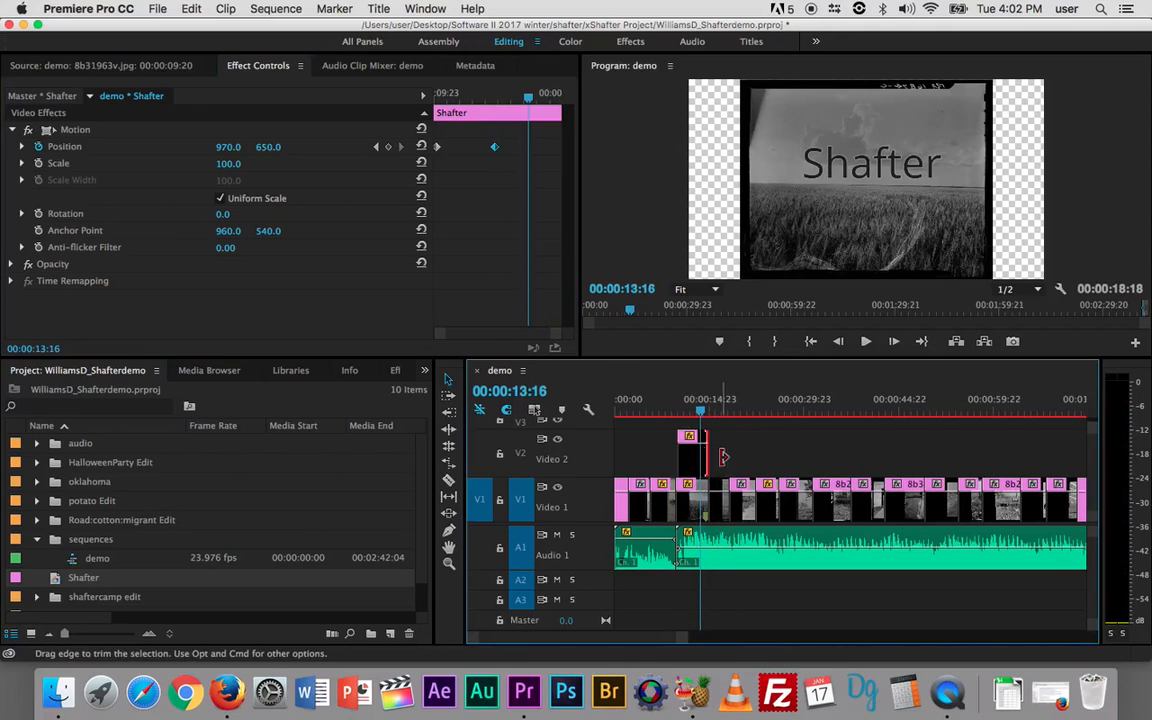
key("grave")
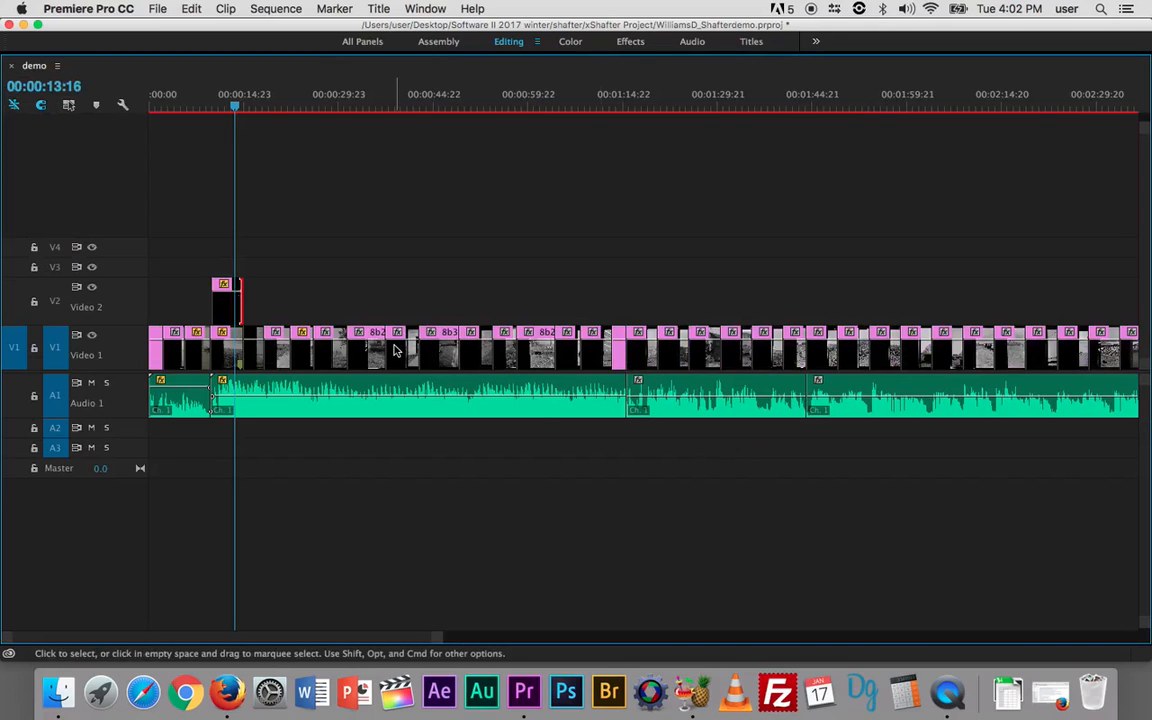
Step: Pick the Pen tool, make the Video 2 and Video 3 tracks taller, and zoom in on the Shafter clip
key("grave")
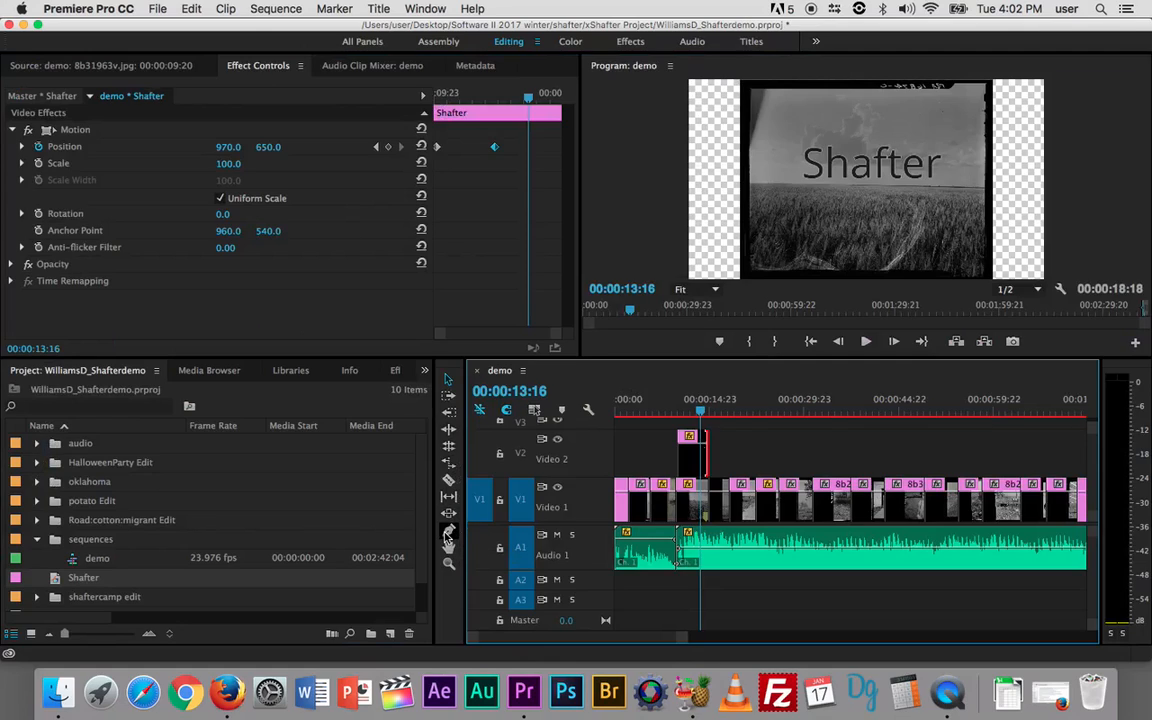
left_click(449, 533)
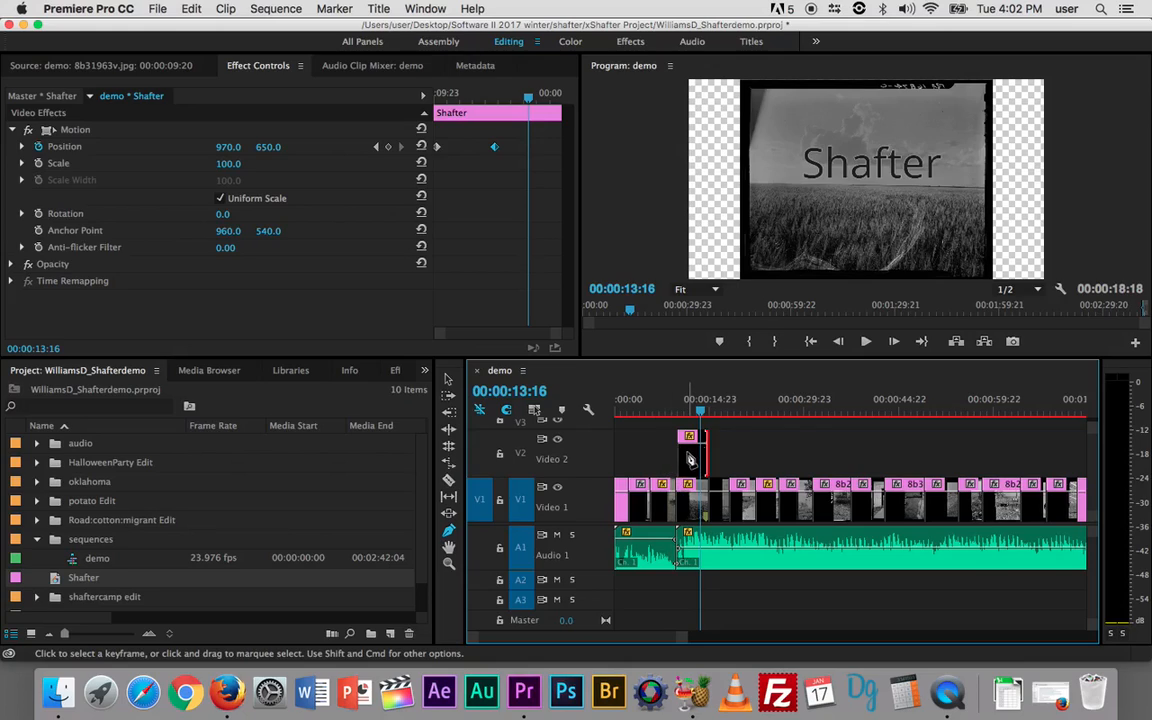
left_click_drag(579, 430, 583, 470)
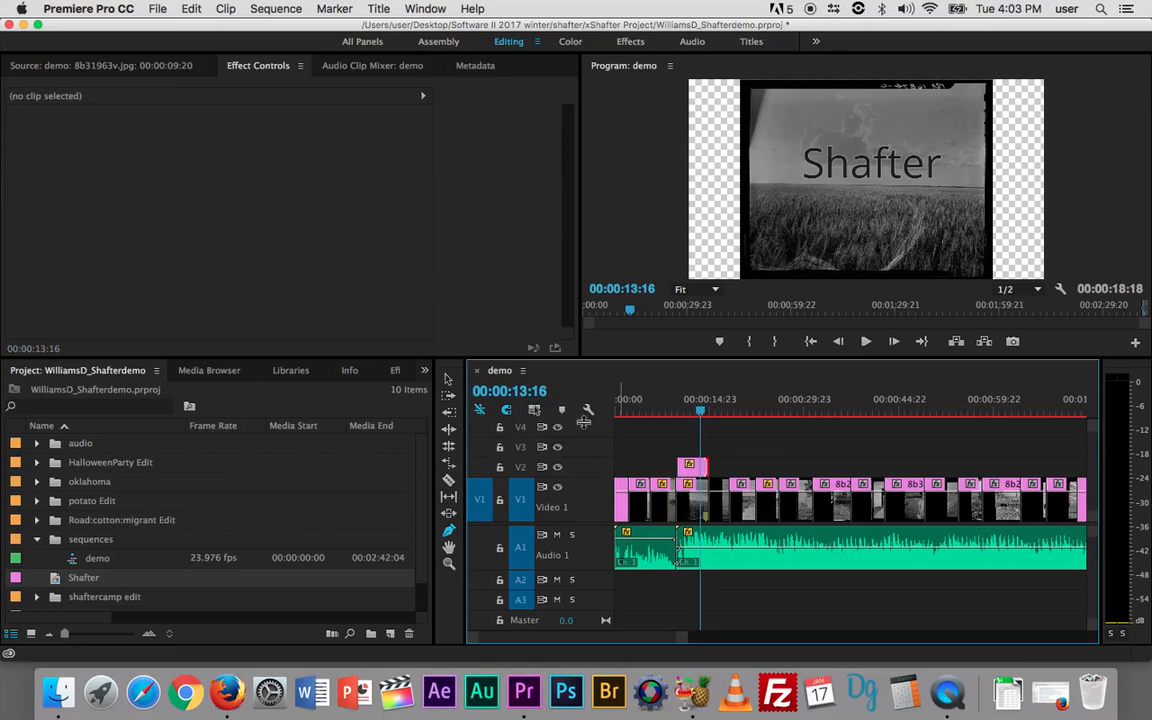
key("grave")
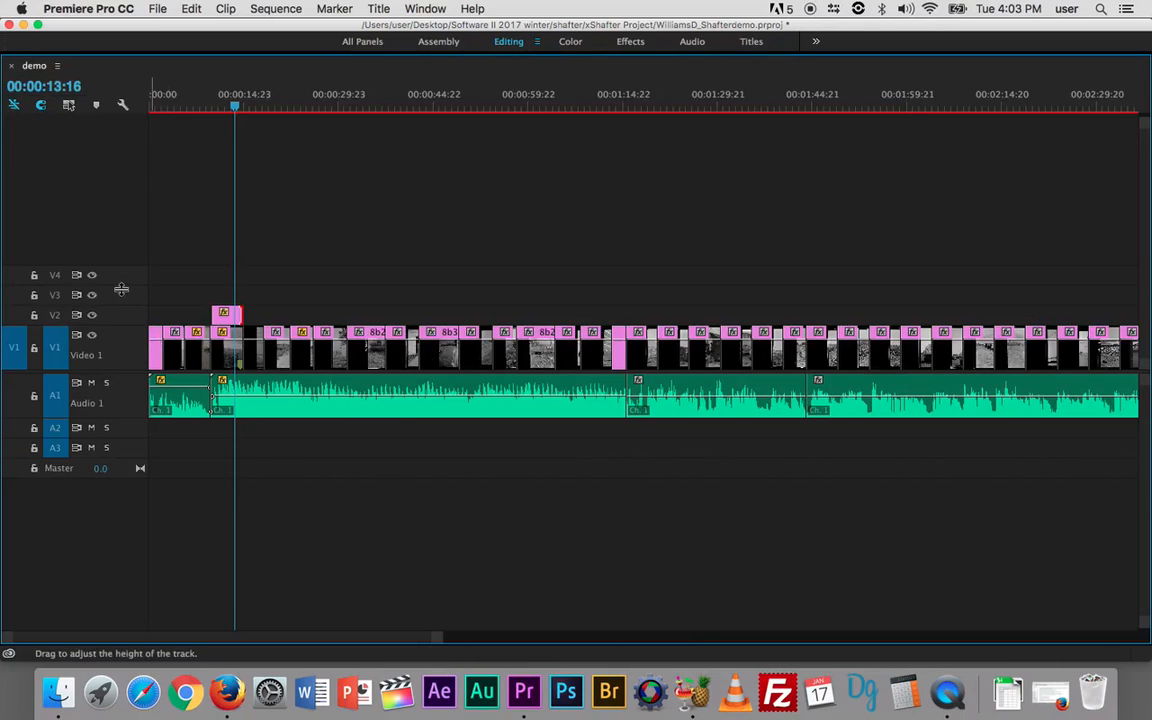
left_click_drag(121, 289, 121, 289)
left_click_drag(120, 289, 121, 252)
left_click_drag(134, 306, 133, 274)
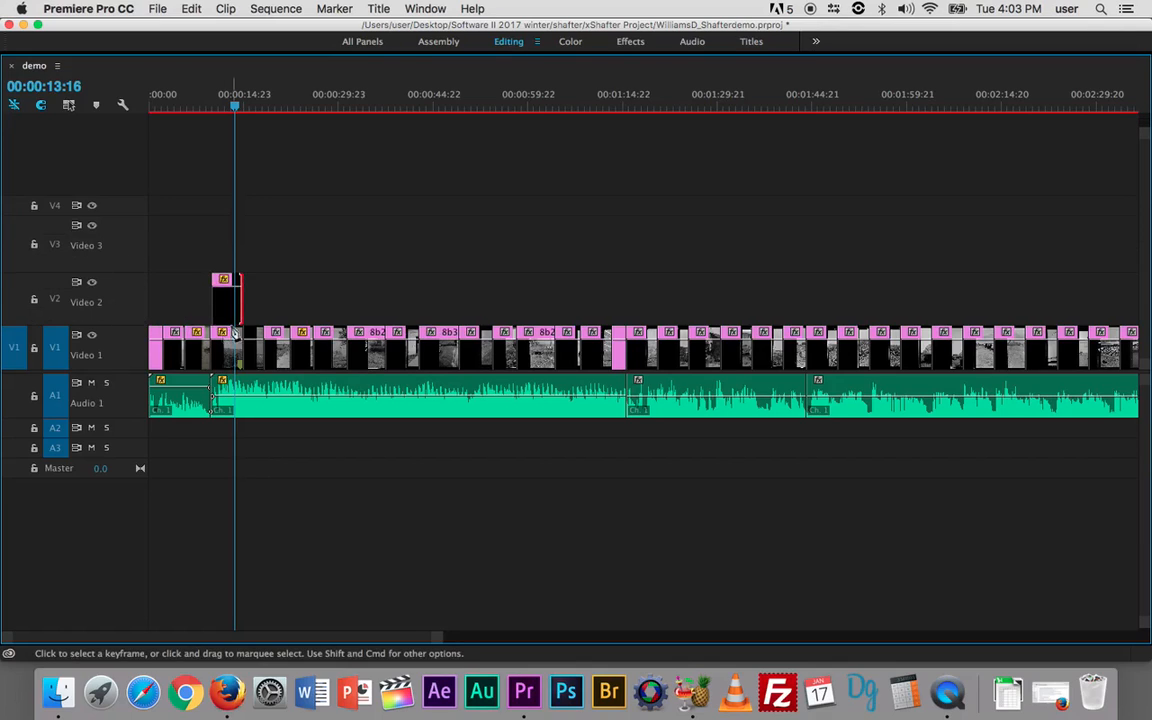
key("equal")
key("equal")
key("equal")
key("equal")
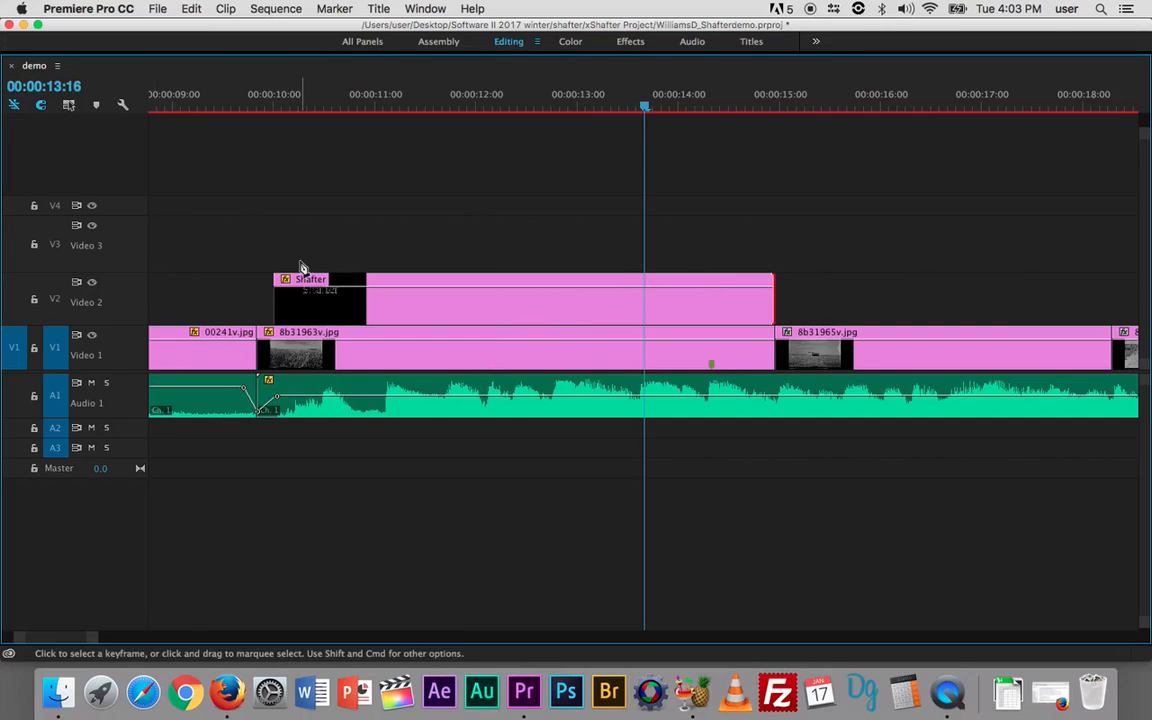
Step: Add opacity keyframes at 00:00:13:16 and 00:00:14:09, lowering the second so the title fades out
left_click(122, 107)
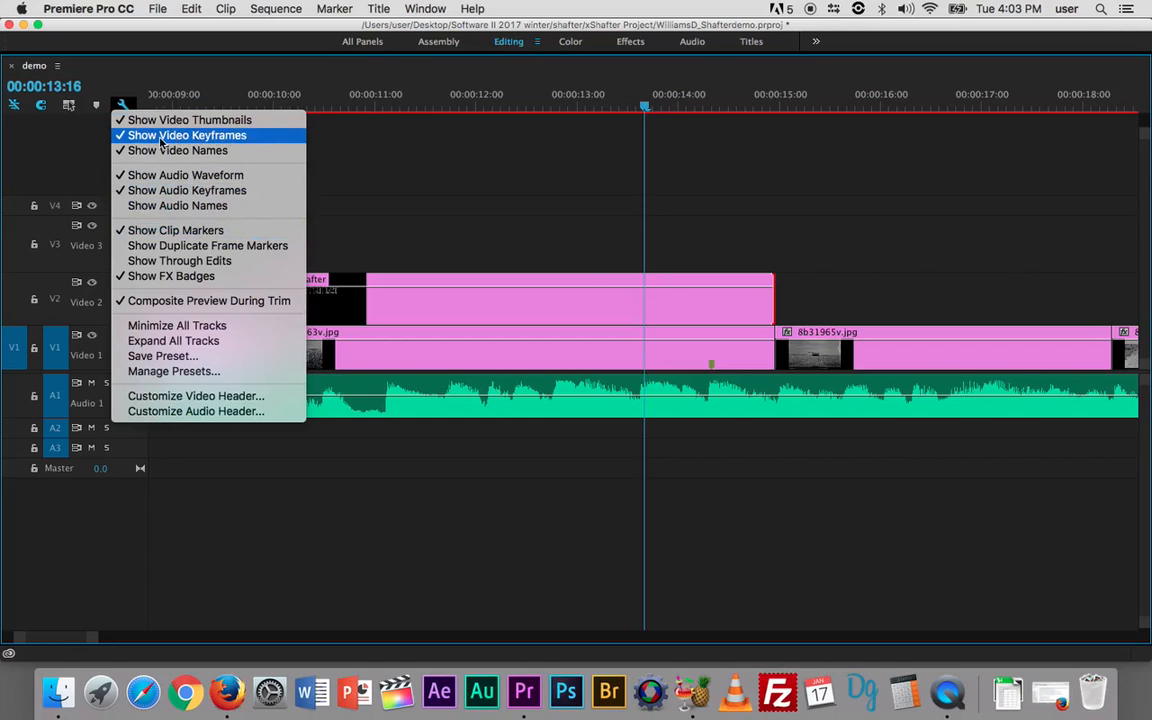
left_click(600, 235)
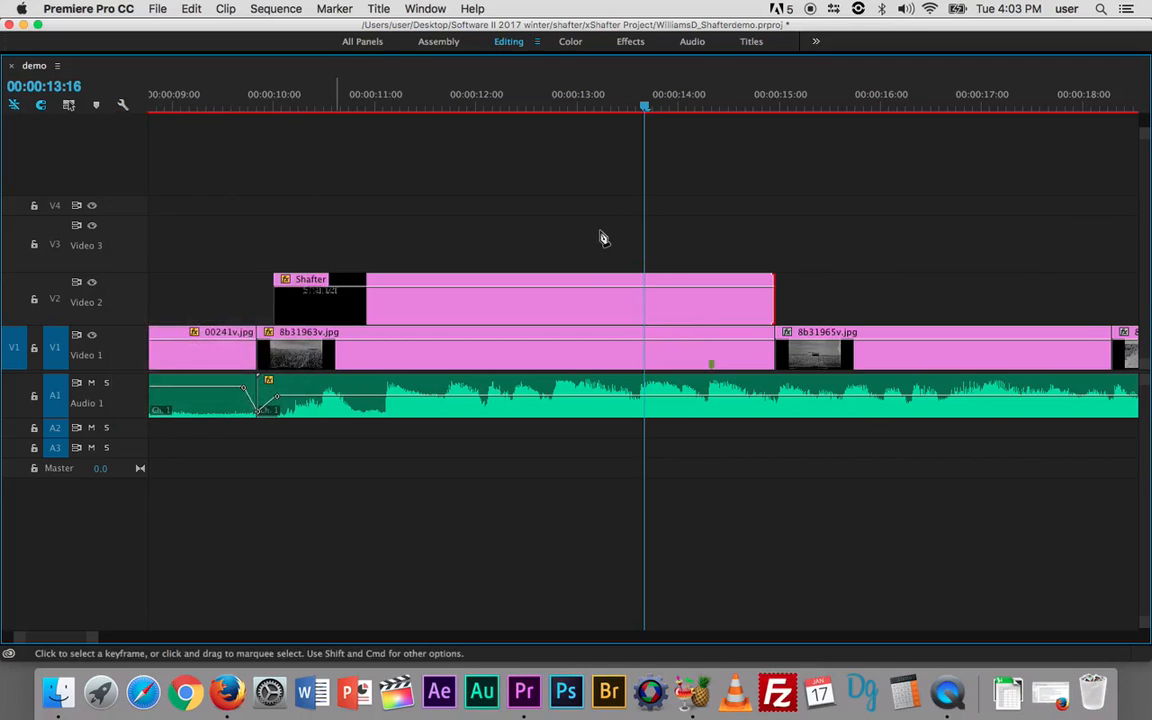
left_click(645, 290)
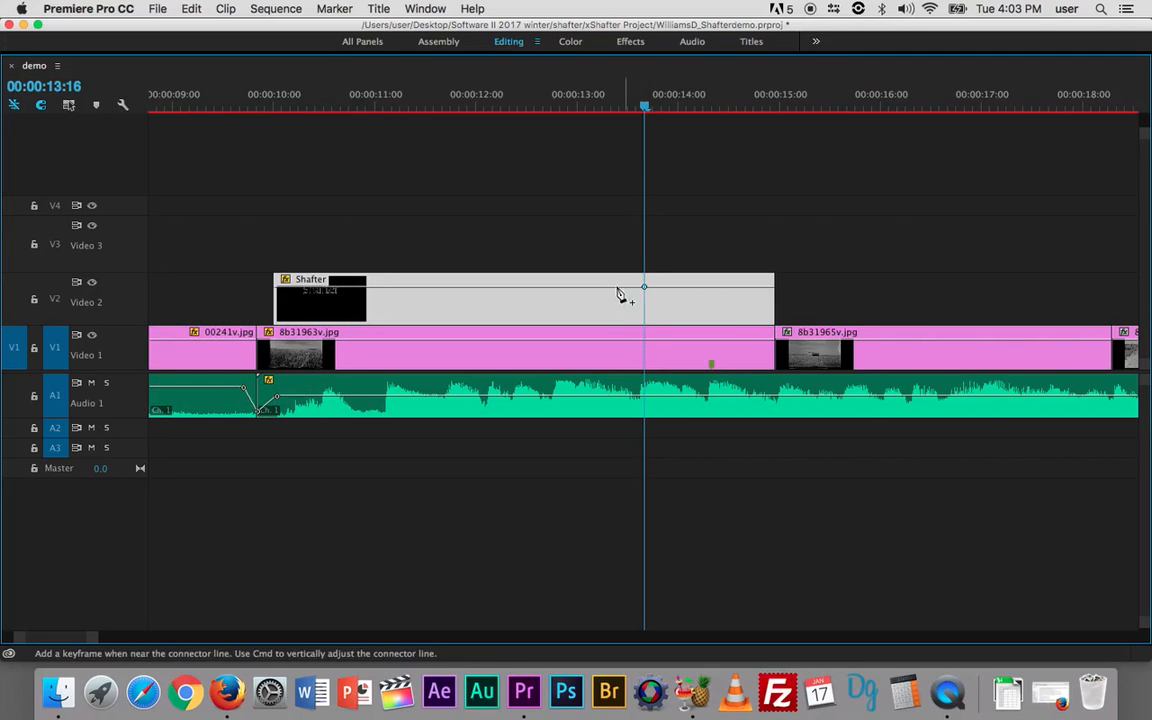
left_click(718, 289)
left_click_drag(718, 289, 721, 330)
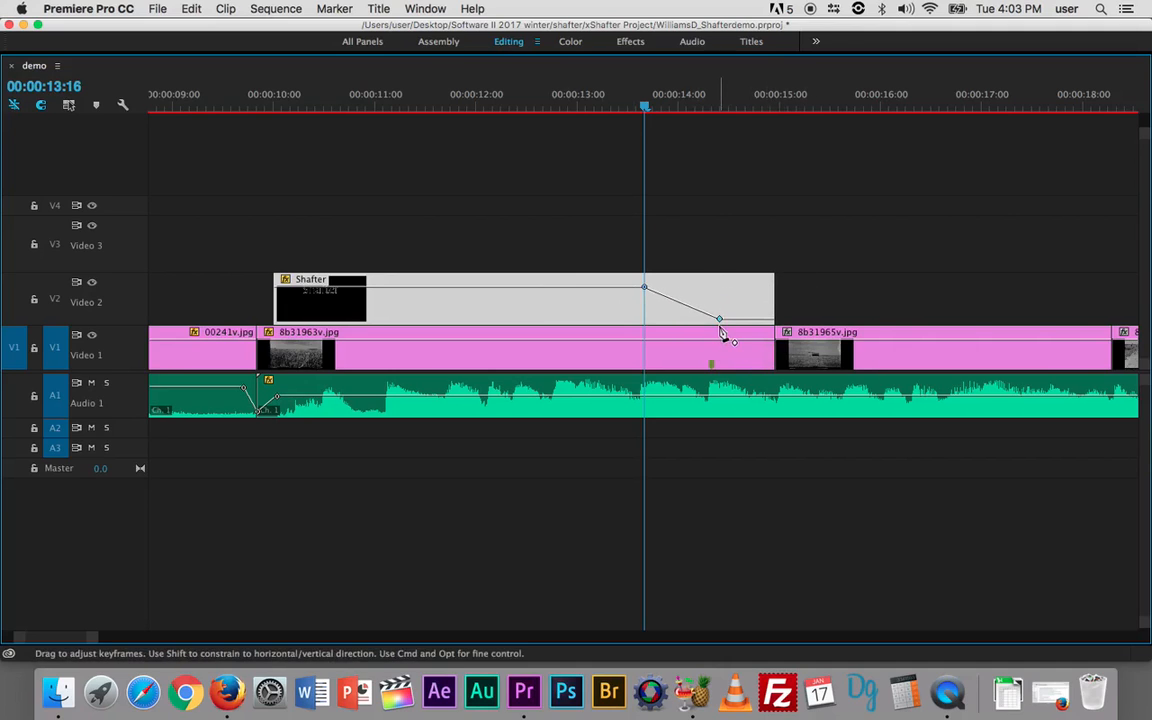
key("grave")
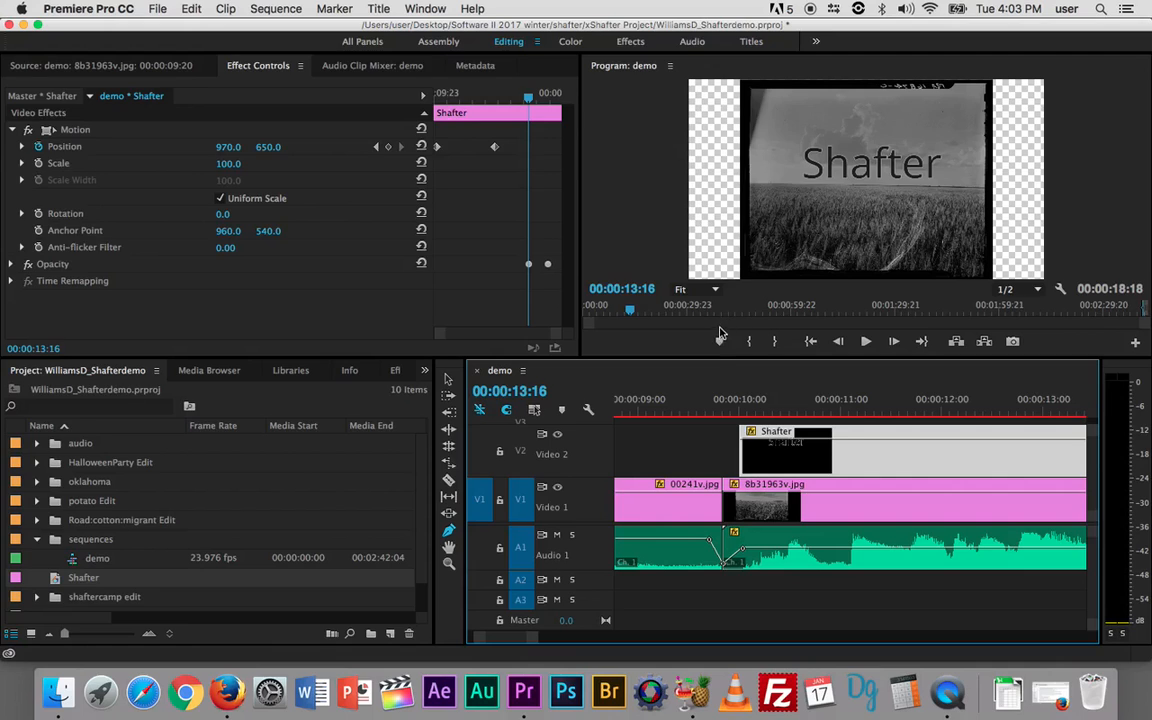
left_click(737, 411)
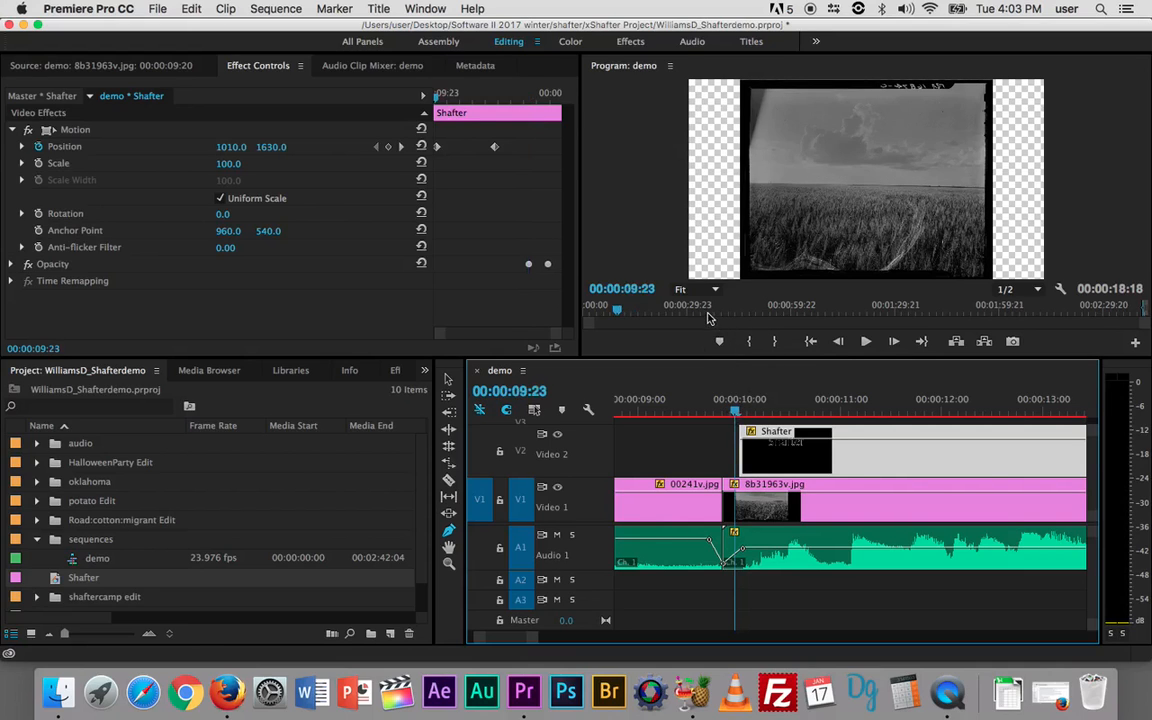
left_click(640, 244)
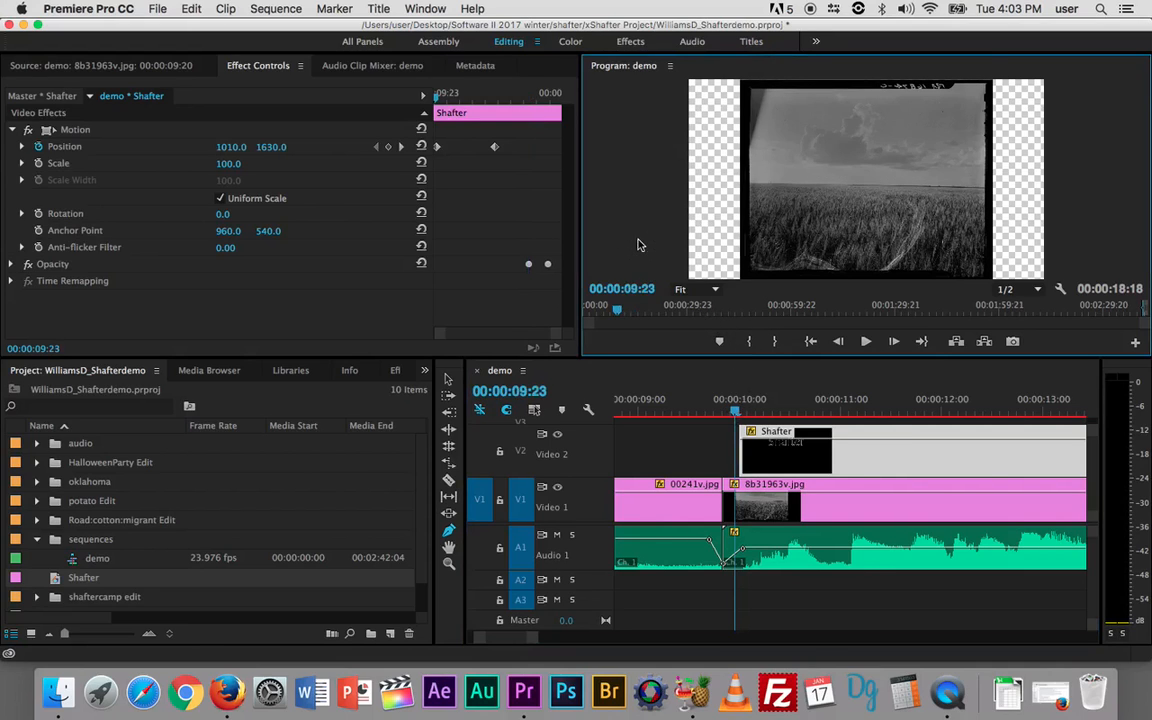
key("grave")
key("space")
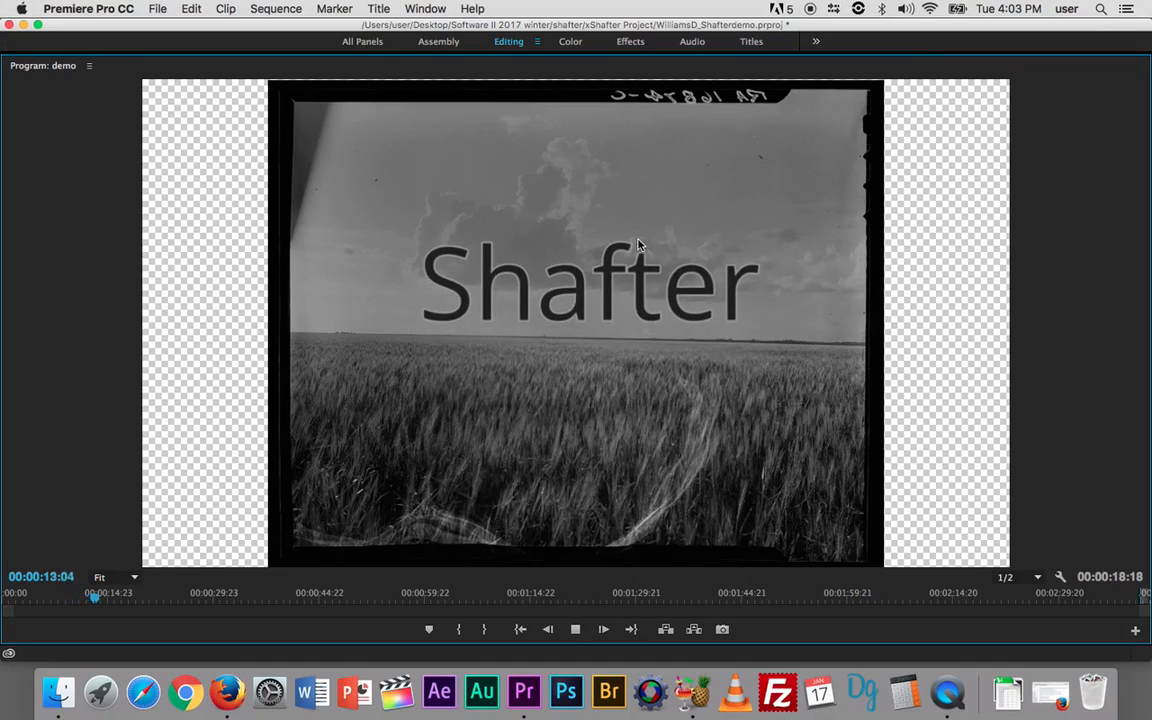
key("space")
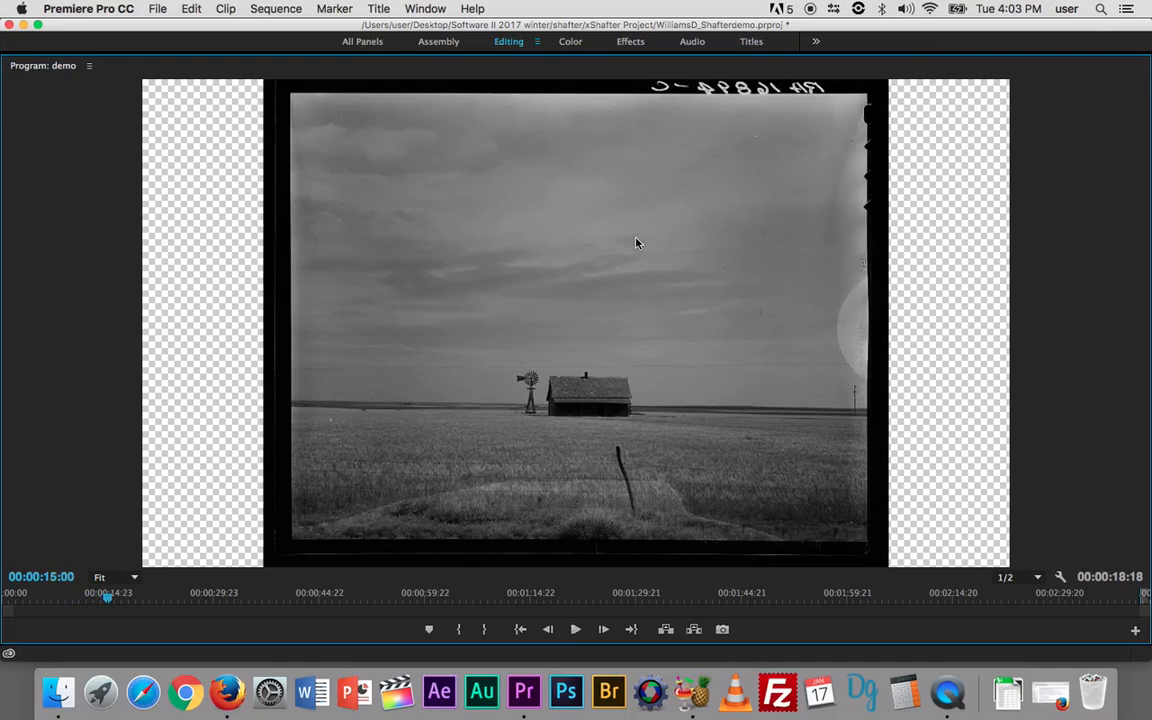
key("grave")
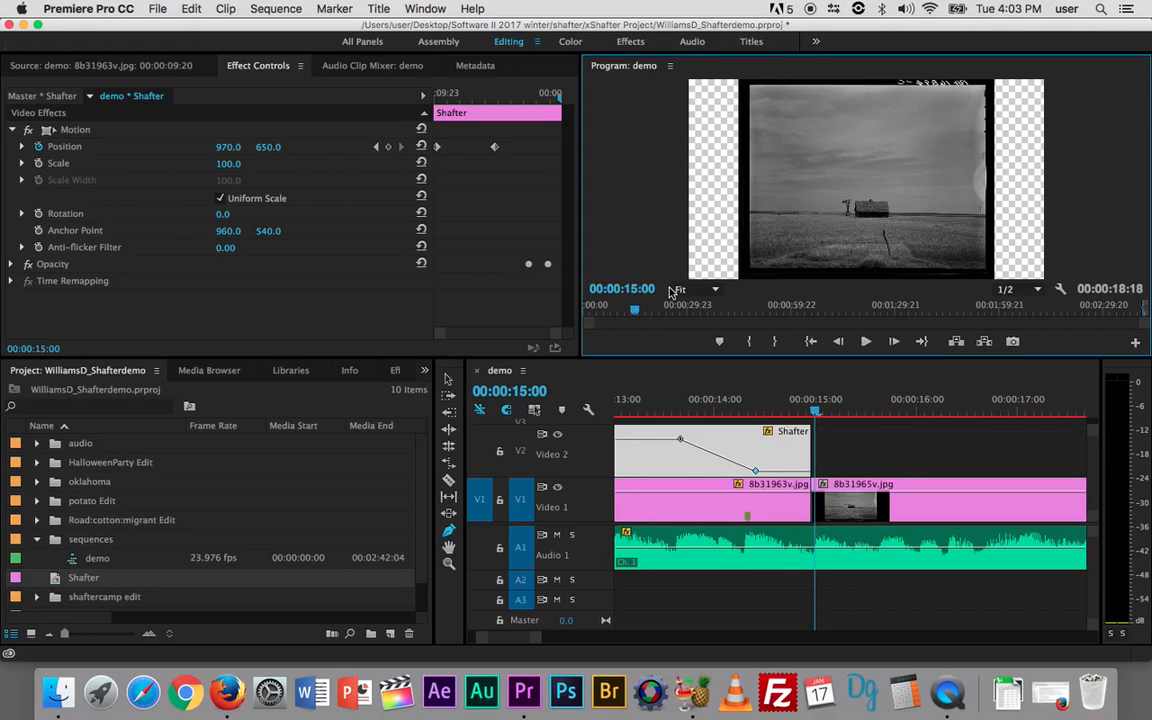